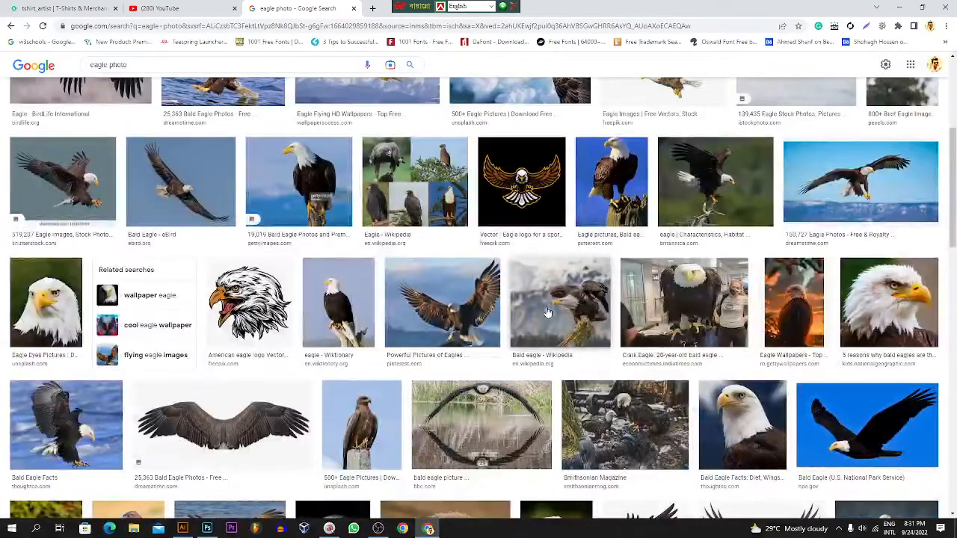
Find the ThoughtCo bald eagle head photo in the image results and open its large preview.
scroll(547, 312, "down", 4)
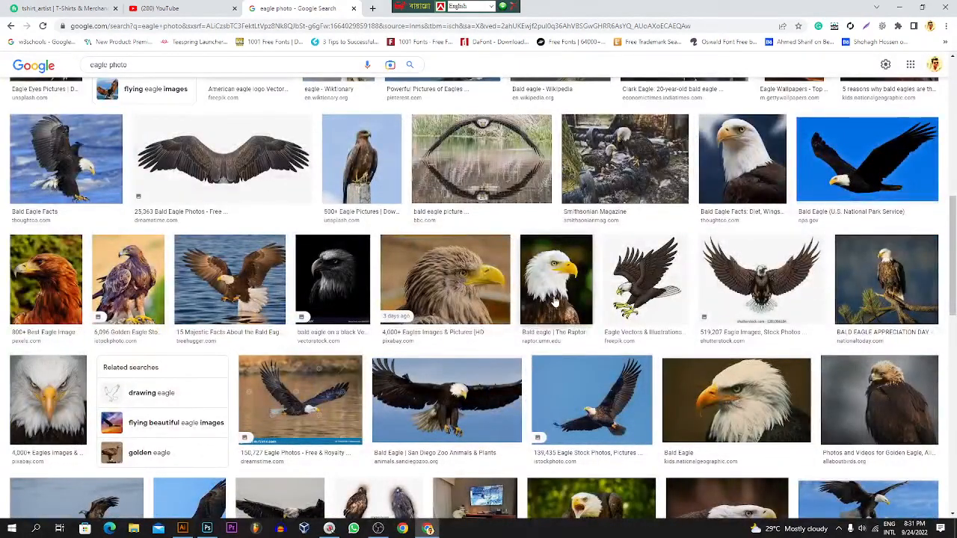
left_click(744, 179)
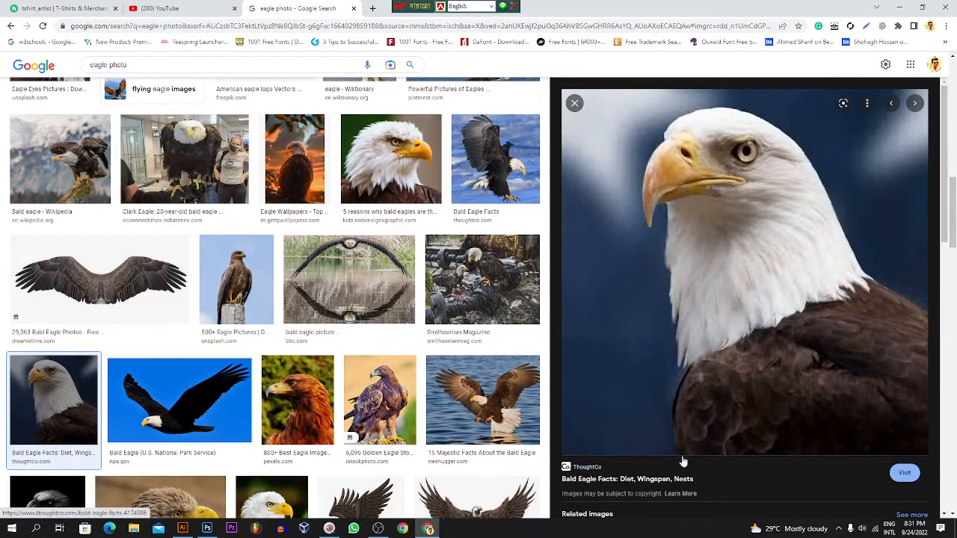
Switch to Photoshop and start a new document with a width and height of 2000 pixels.
left_click(207, 529)
left_click(26, 6)
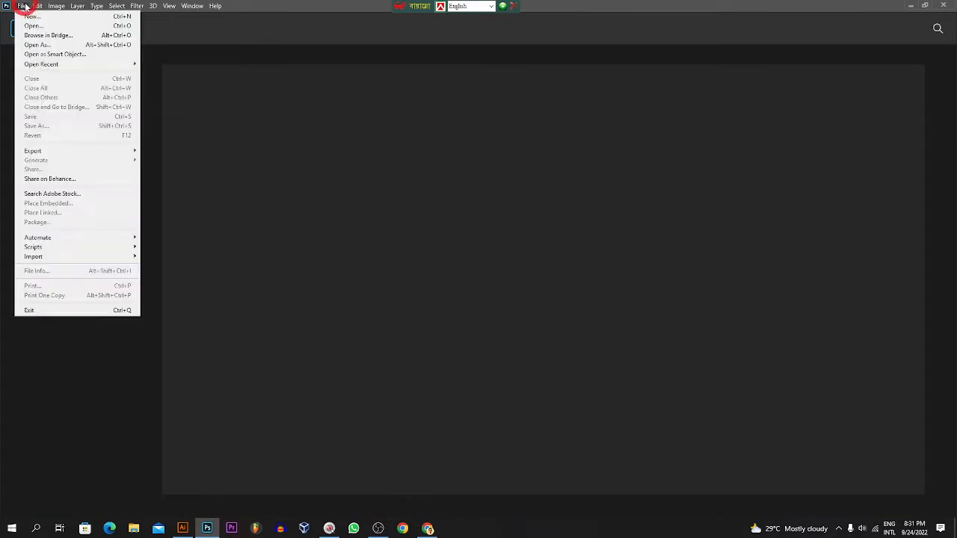
left_click(29, 20)
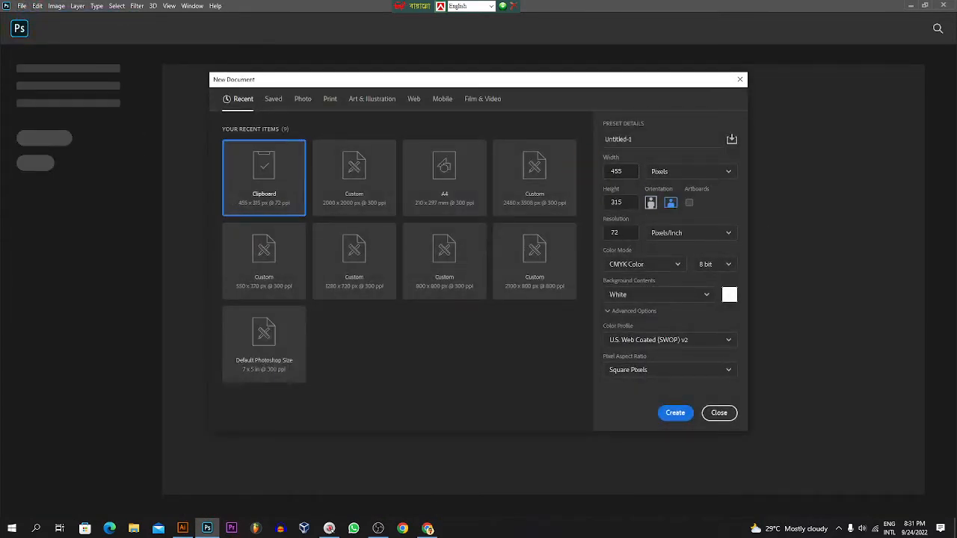
left_click(616, 171)
key("KP_2")
key("KP_0")
key("KP_0")
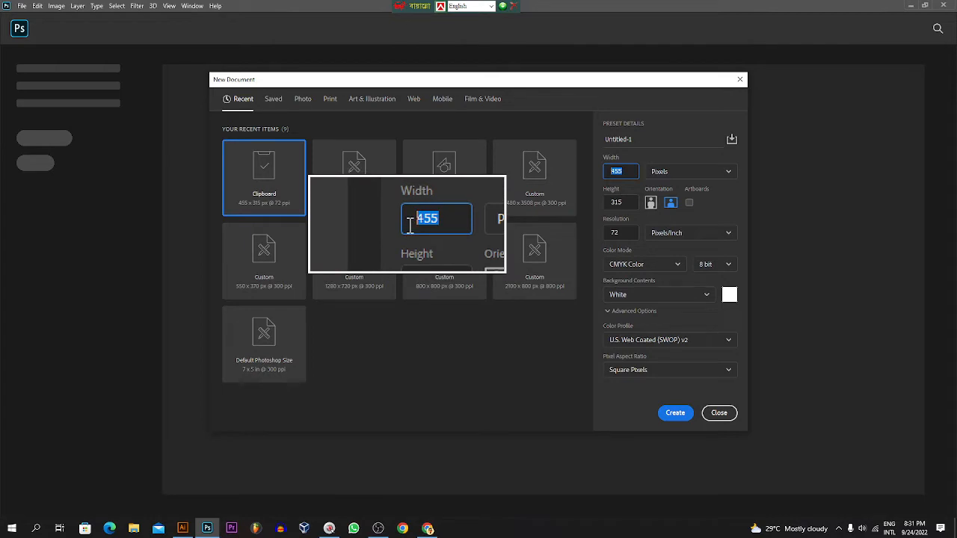
key("KP_2")
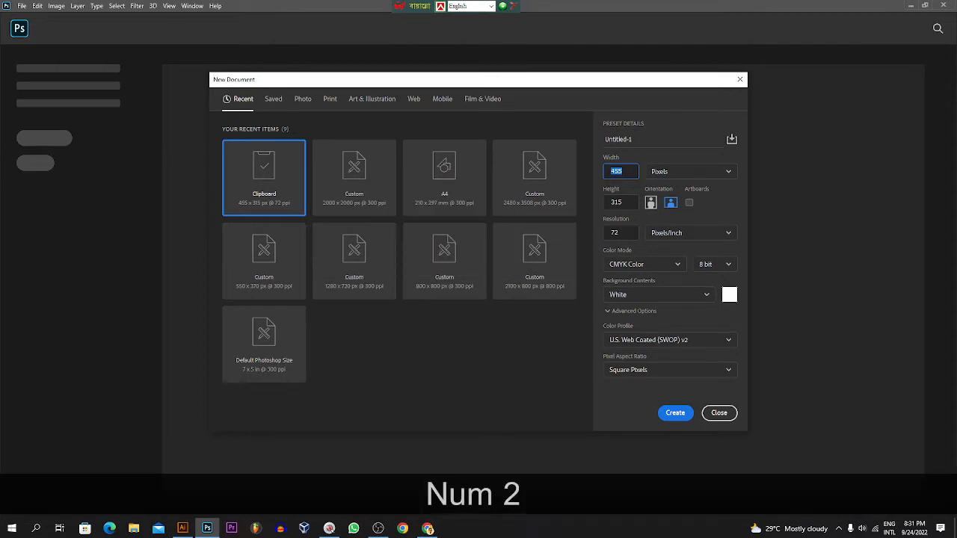
type("000")
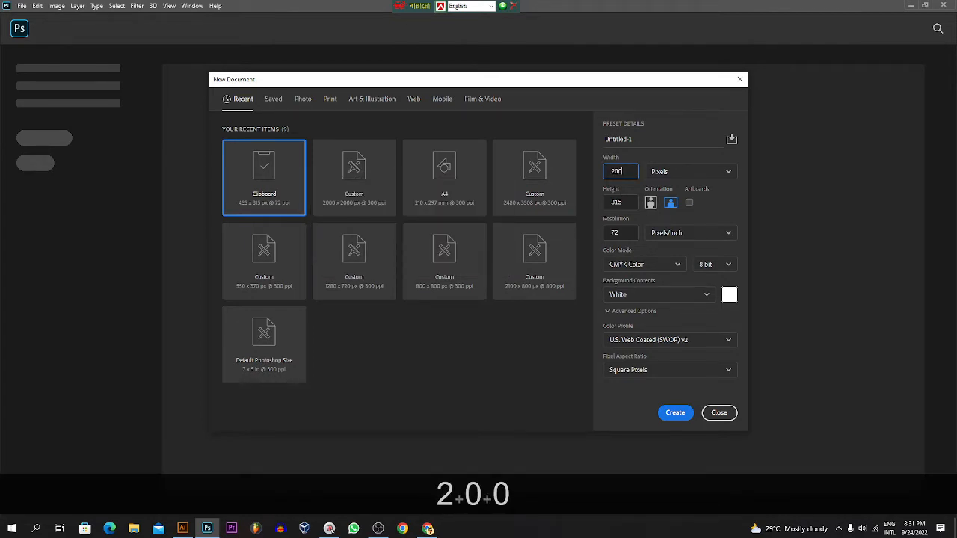
double_click(614, 202)
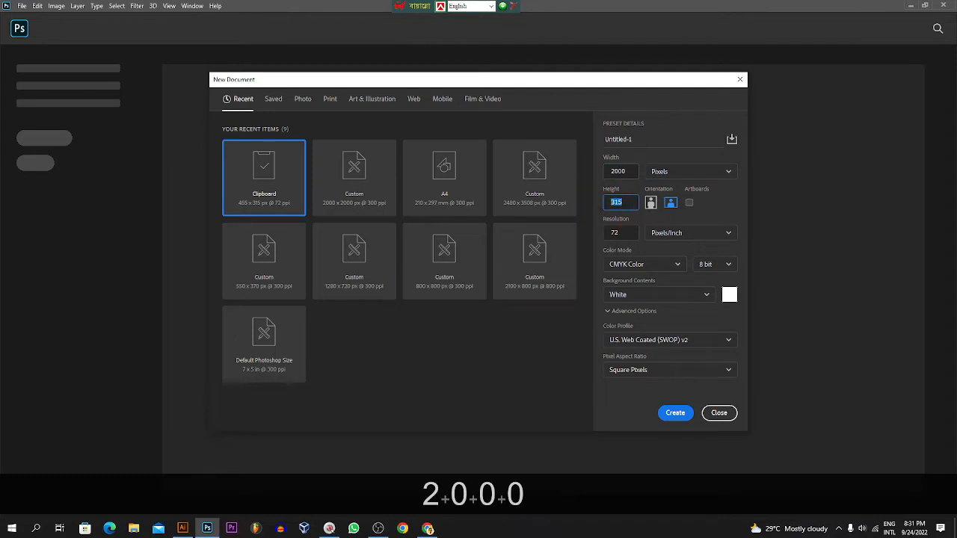
type("2000")
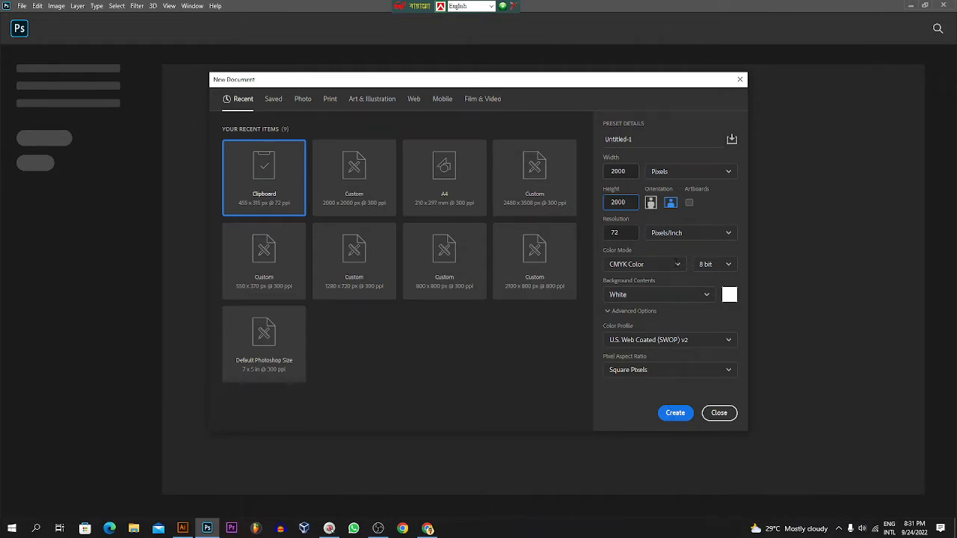
Set the new document's color mode to RGB Color and its resolution to 300 pixels/inch, and create it.
left_click(676, 263)
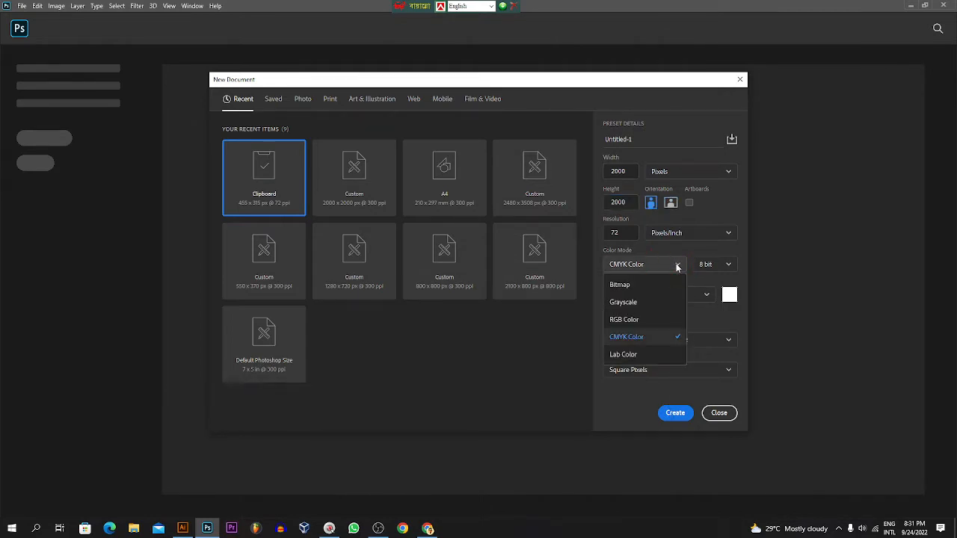
left_click(648, 320)
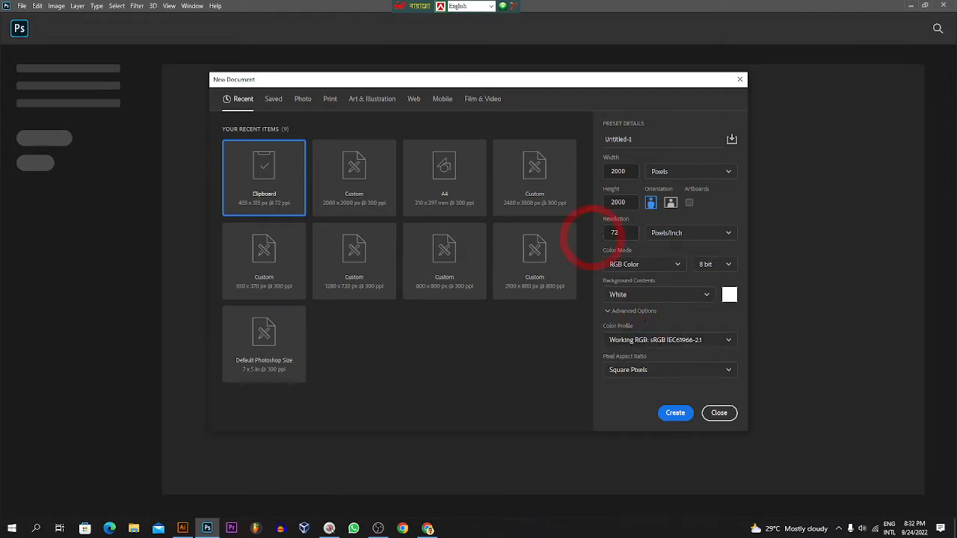
left_click(609, 232)
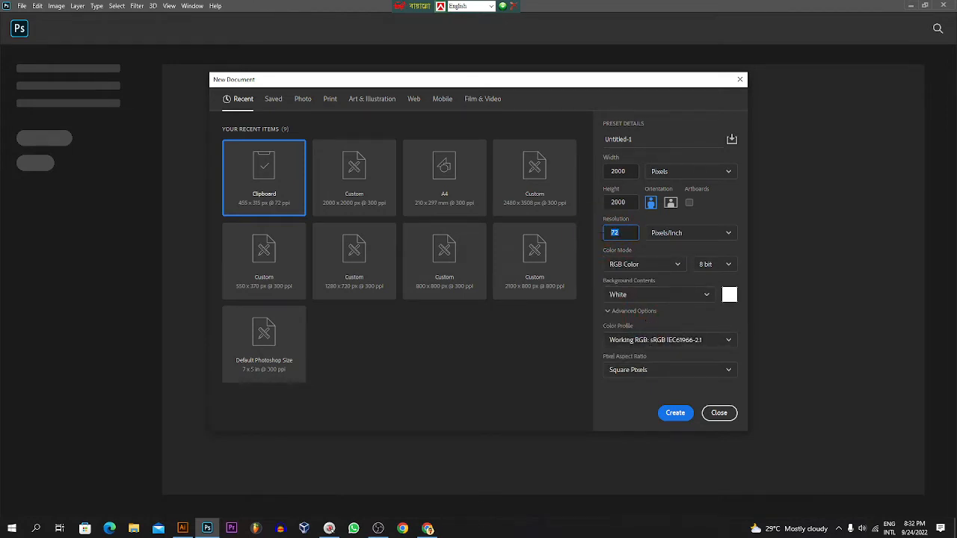
type("300")
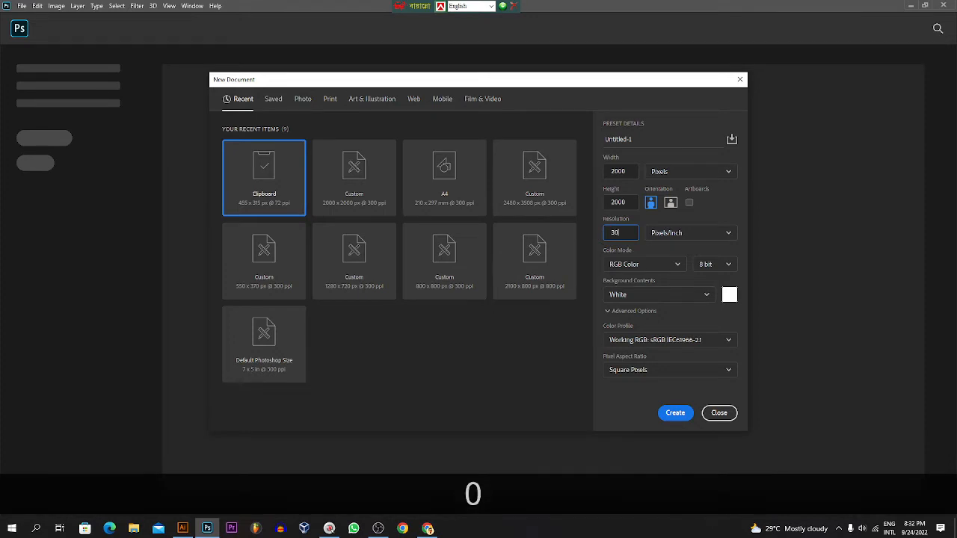
left_click(675, 414)
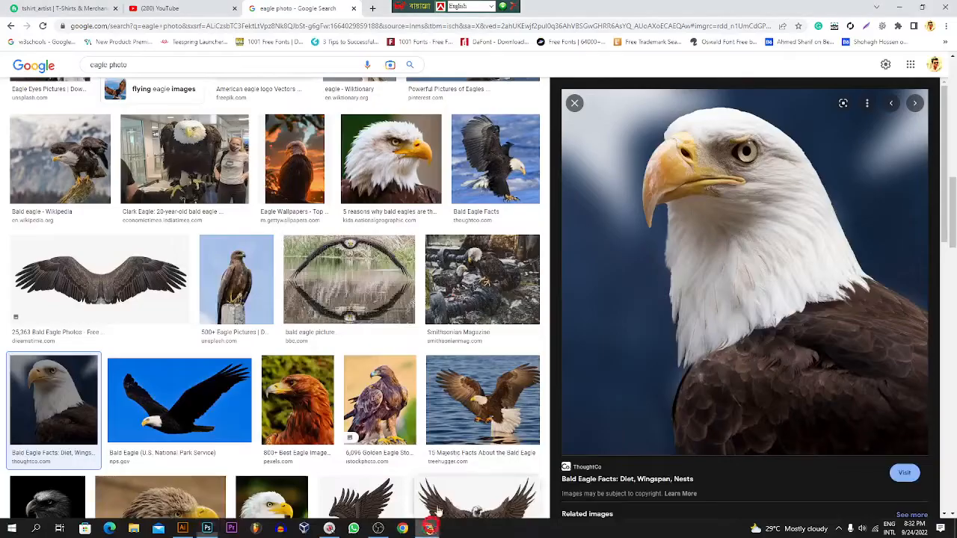
Copy the previewed bald eagle photo from Chrome and paste it into the new Photoshop document.
left_click(428, 528)
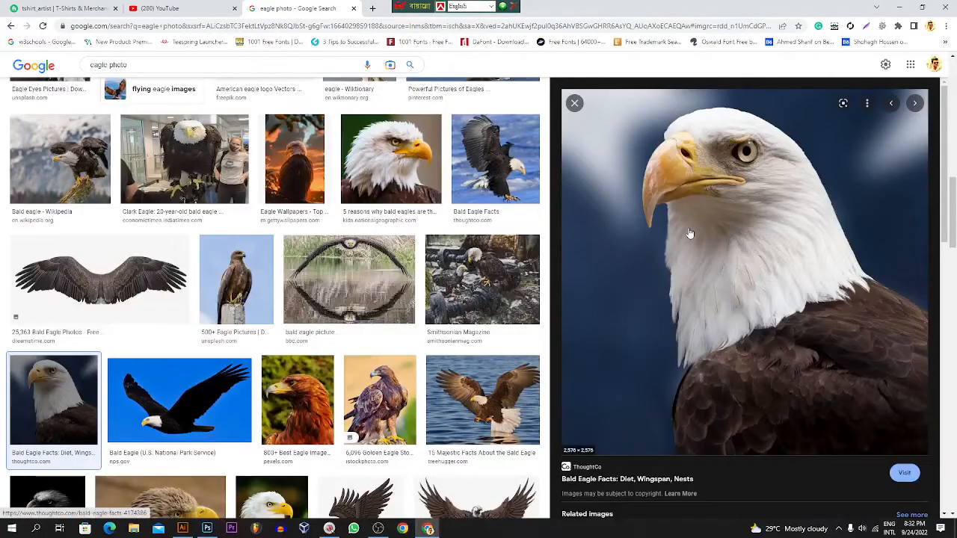
right_click(689, 232)
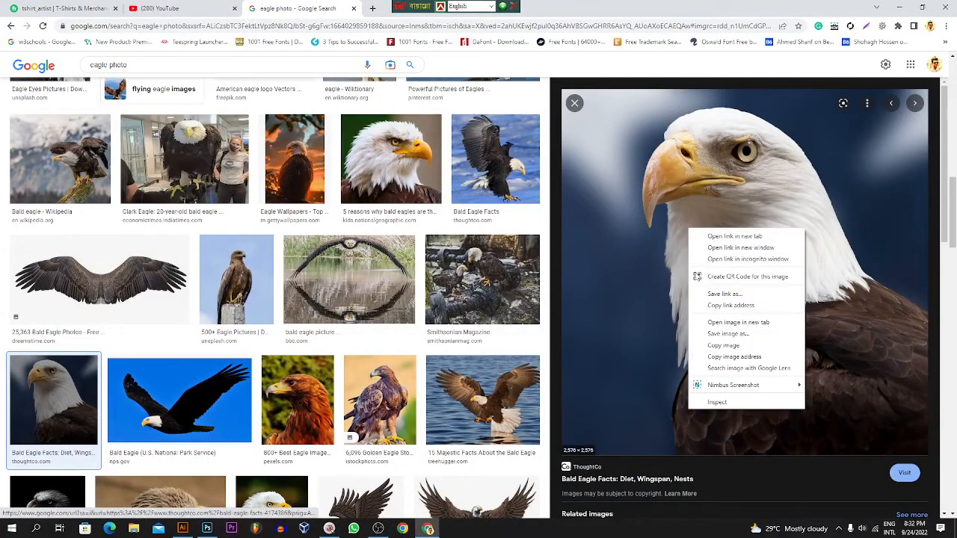
left_click(716, 351)
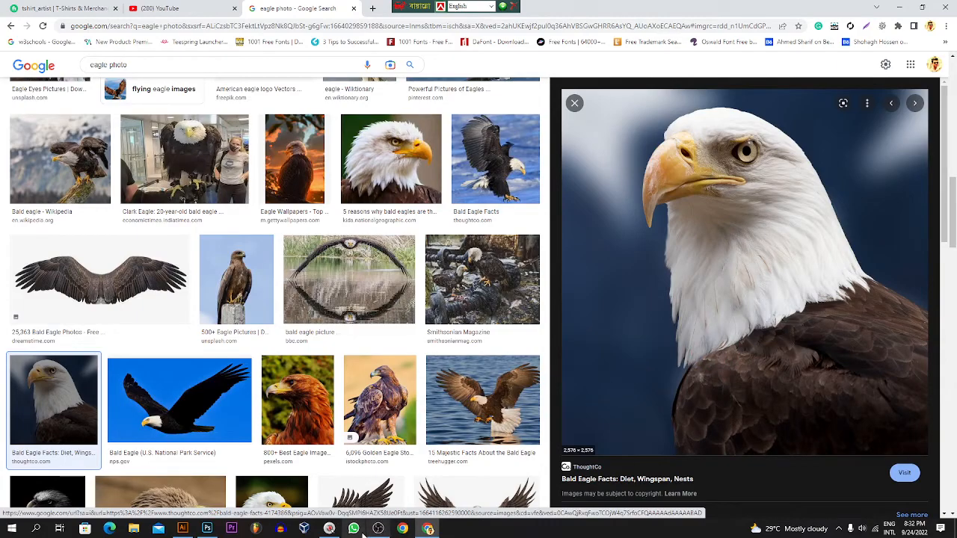
left_click(207, 529)
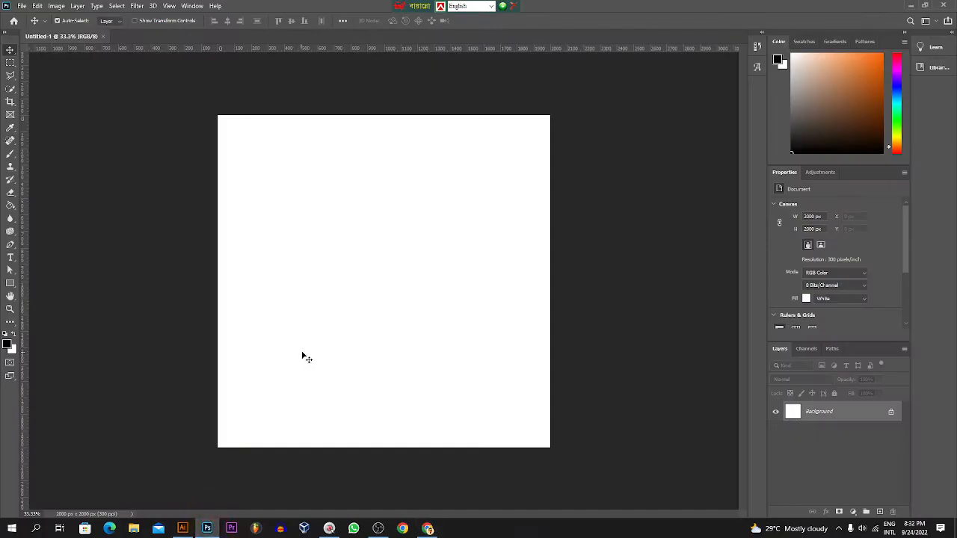
key("ctrl+v")
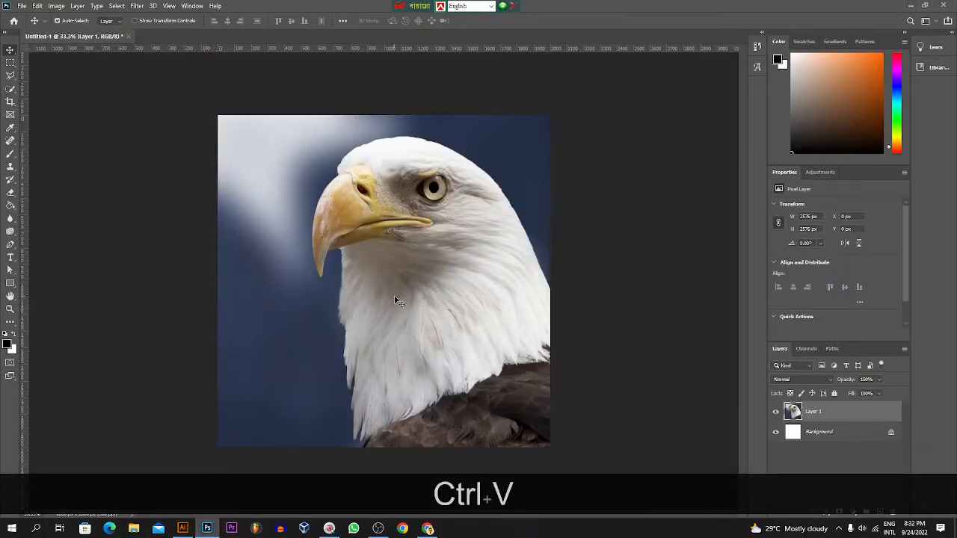
key("ctrl+t")
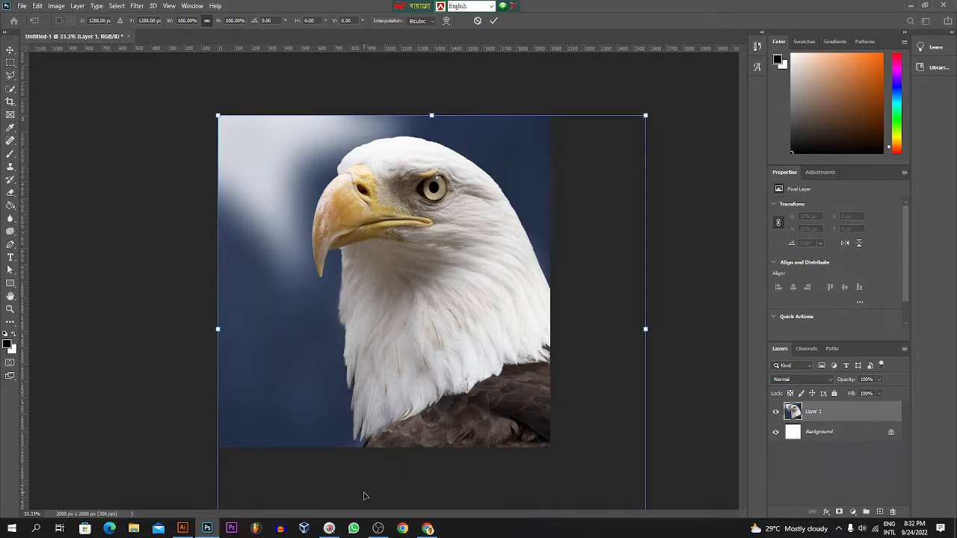
left_click(329, 528)
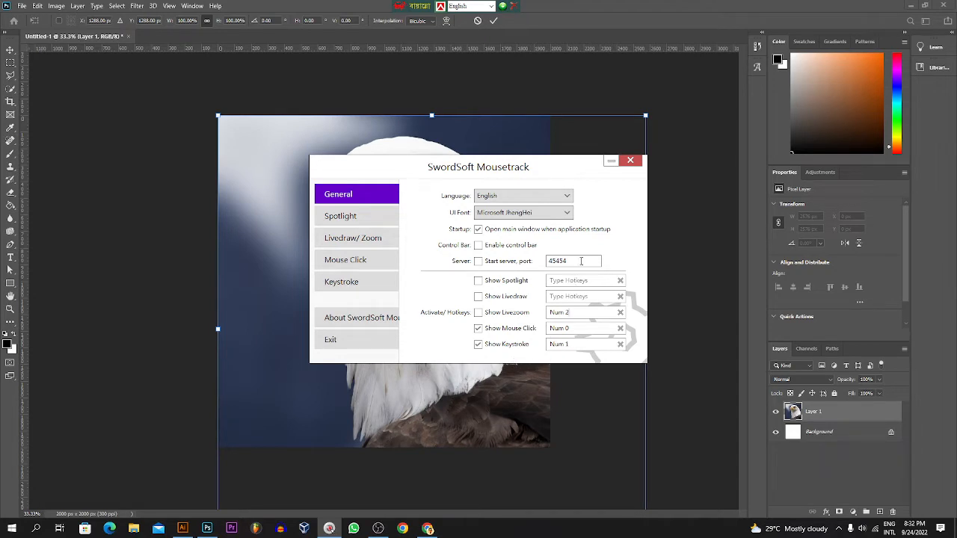
left_click(610, 160)
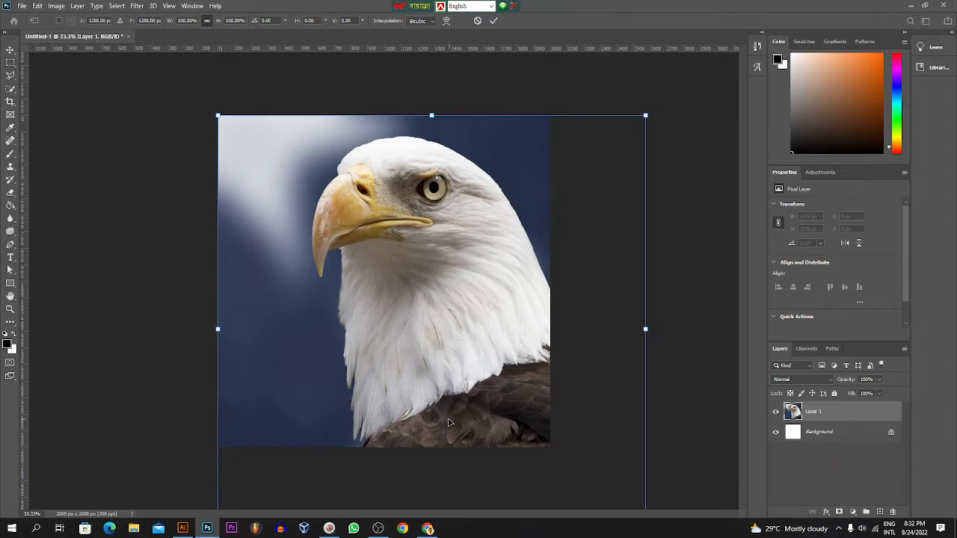
key("KP_1")
Scale the pasted eagle photo down to about 1700 × 1844 px and position it inside the canvas.
key("ctrl+t")
left_click_drag(647, 113, 553, 175)
left_click_drag(468, 295, 429, 248)
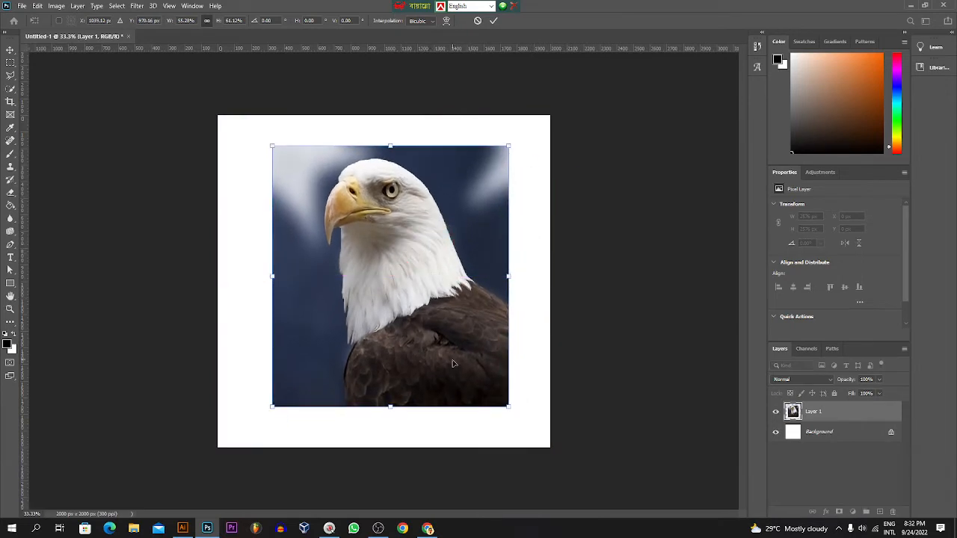
left_click_drag(505, 408, 527, 425)
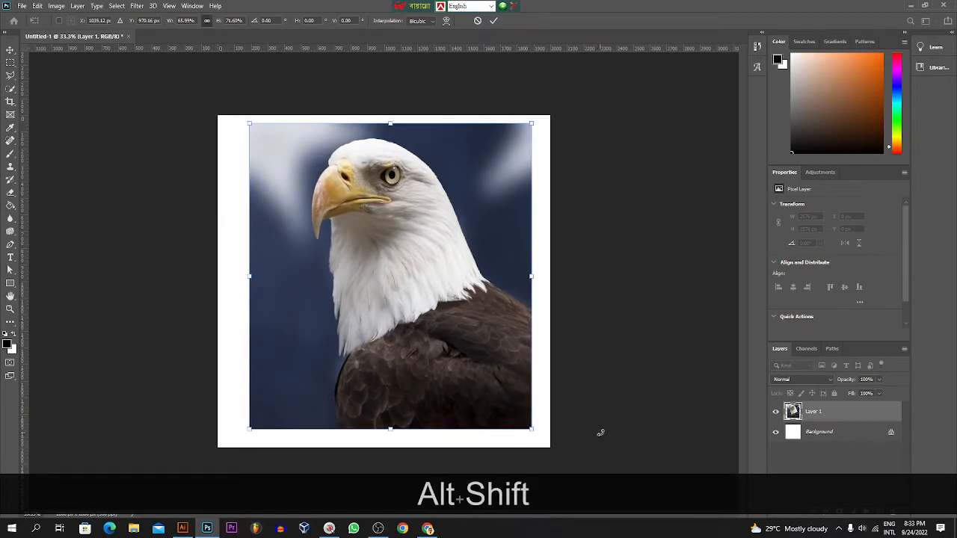
key("Return")
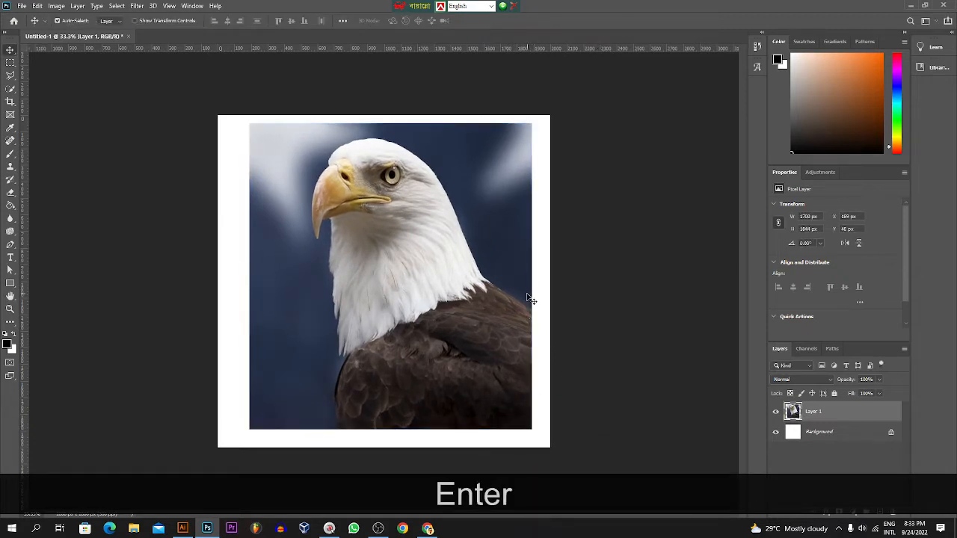
Unlock the white background layer and delete it, leaving only the eagle photo layer.
left_click(890, 432)
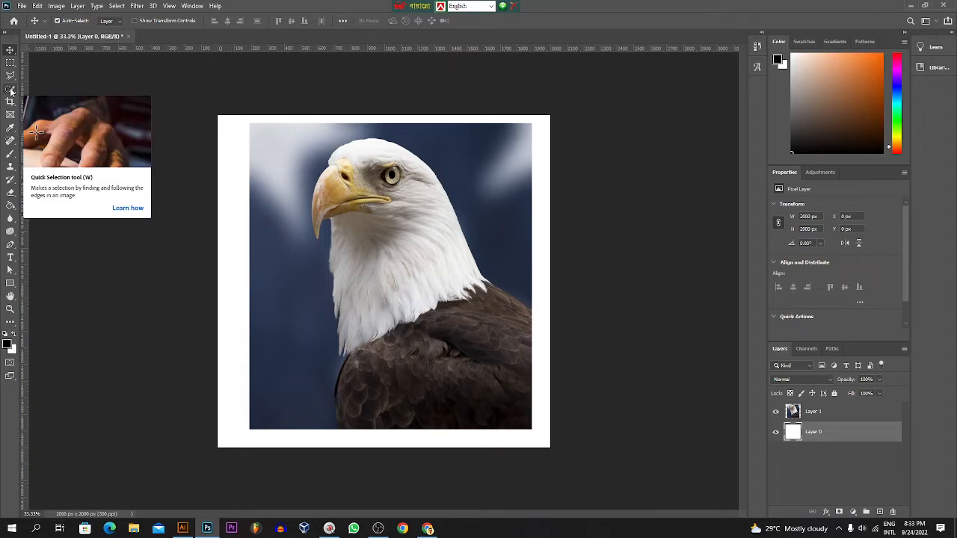
left_click_drag(859, 432, 892, 512)
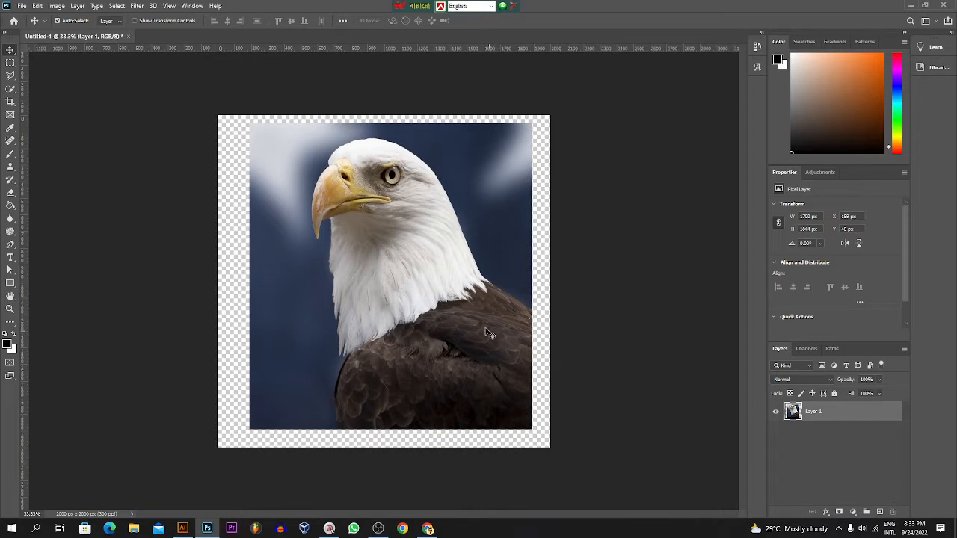
Select the blue backdrop around the eagle with the Quick Selection tool, delete it, and clear the selection.
left_click(11, 89)
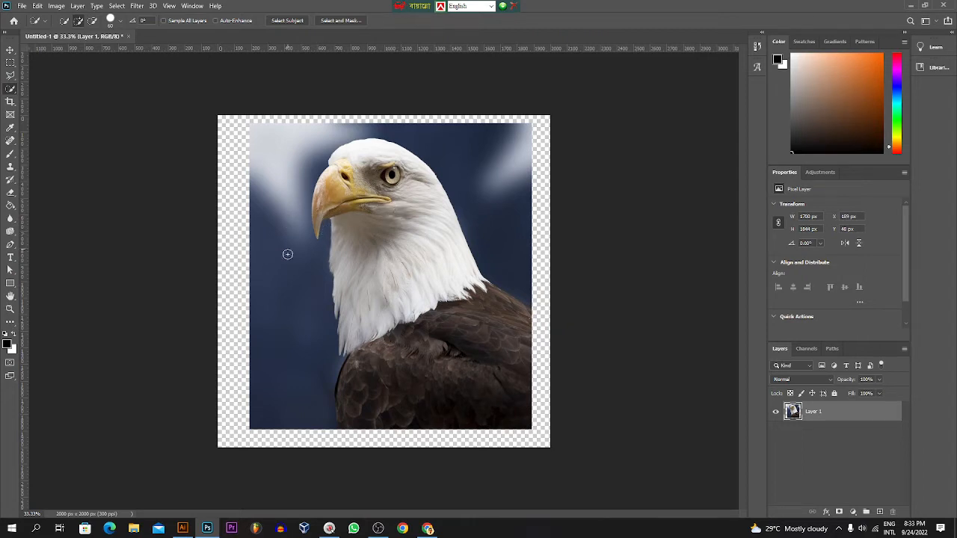
mouse_move(286, 256)
left_mouse_down()
mouse_move(290, 217)
mouse_move(278, 185)
mouse_move(296, 157)
mouse_move(321, 175)
mouse_move(358, 134)
mouse_move(382, 125)
mouse_move(438, 133)
mouse_move(491, 177)
mouse_move(485, 193)
left_mouse_up()
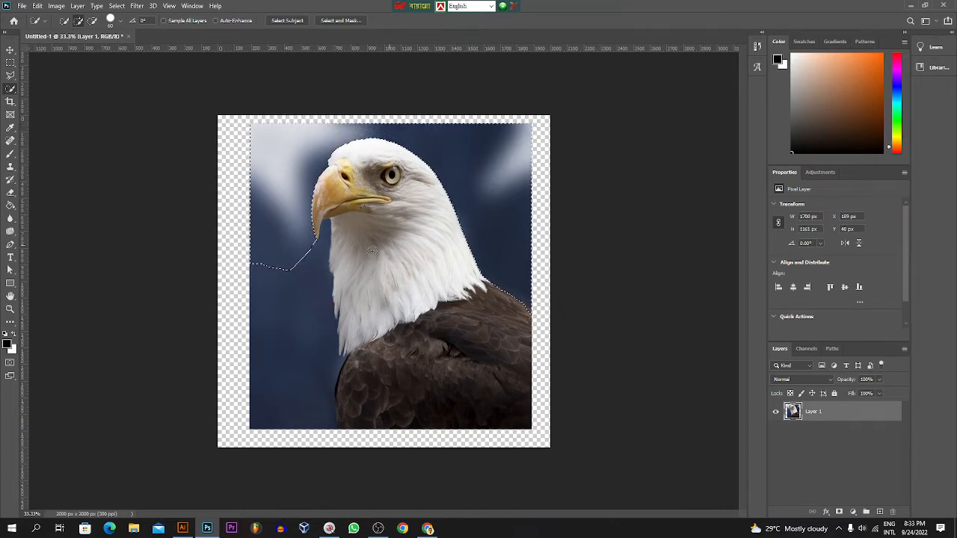
left_click_drag(292, 261, 316, 369)
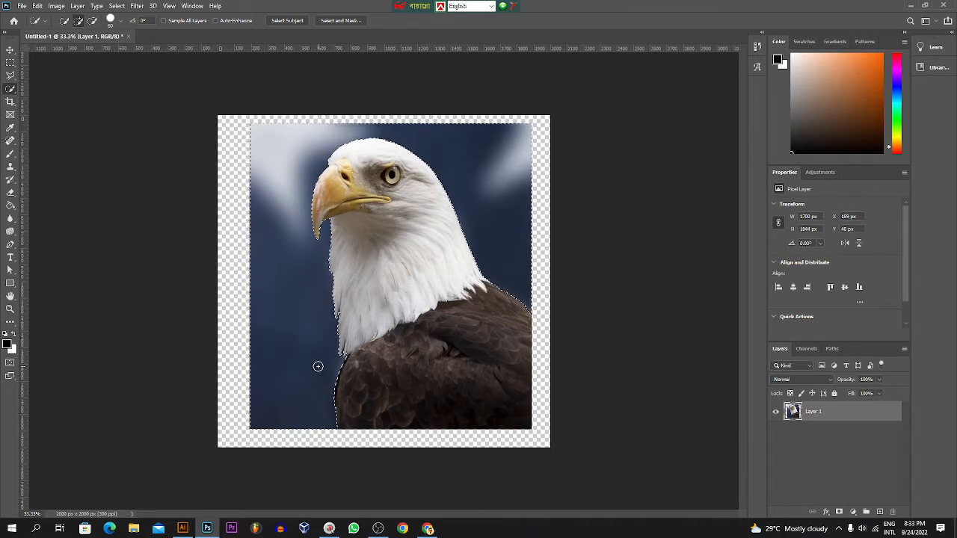
key("Delete")
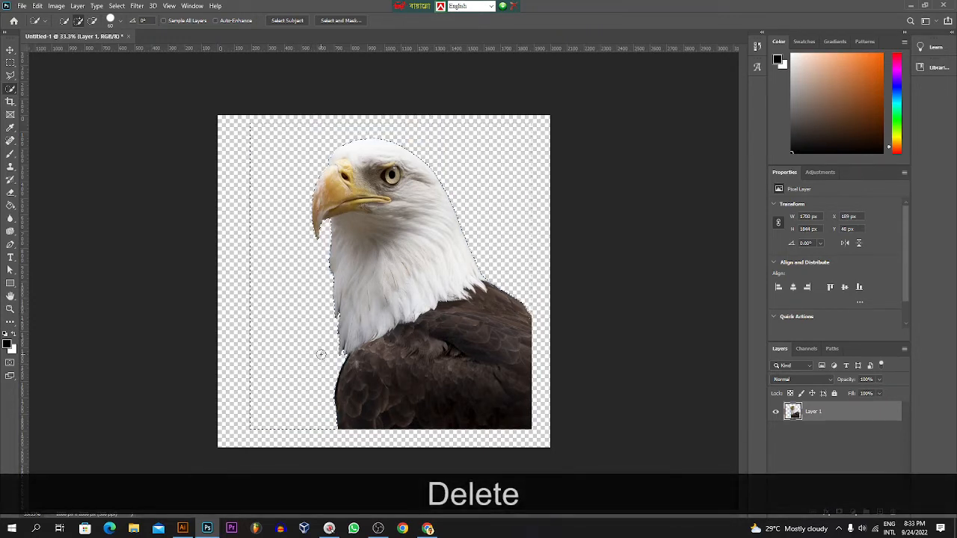
key("ctrl+d")
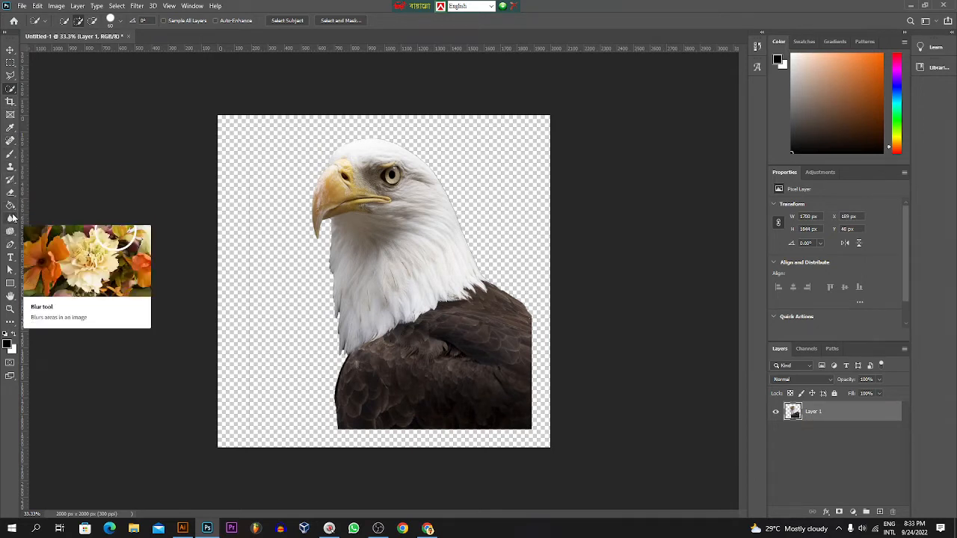
Erase the thin leftover outline of the photo's border beside and above the eagle with the Eraser tool.
left_click(11, 192)
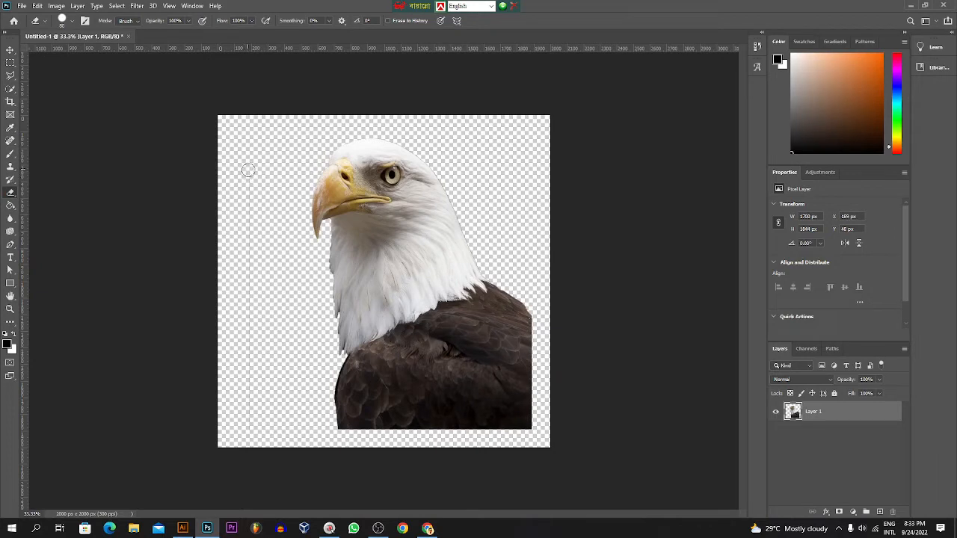
mouse_move(248, 170)
left_mouse_down()
mouse_move(254, 217)
mouse_move(240, 387)
mouse_move(249, 399)
mouse_move(254, 319)
mouse_move(252, 404)
left_mouse_up()
left_click(277, 150)
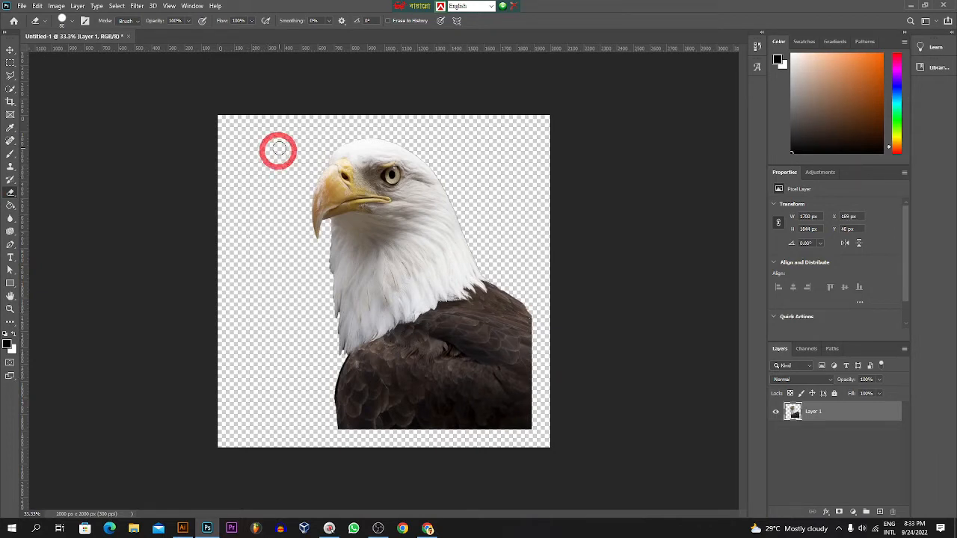
left_click(326, 141)
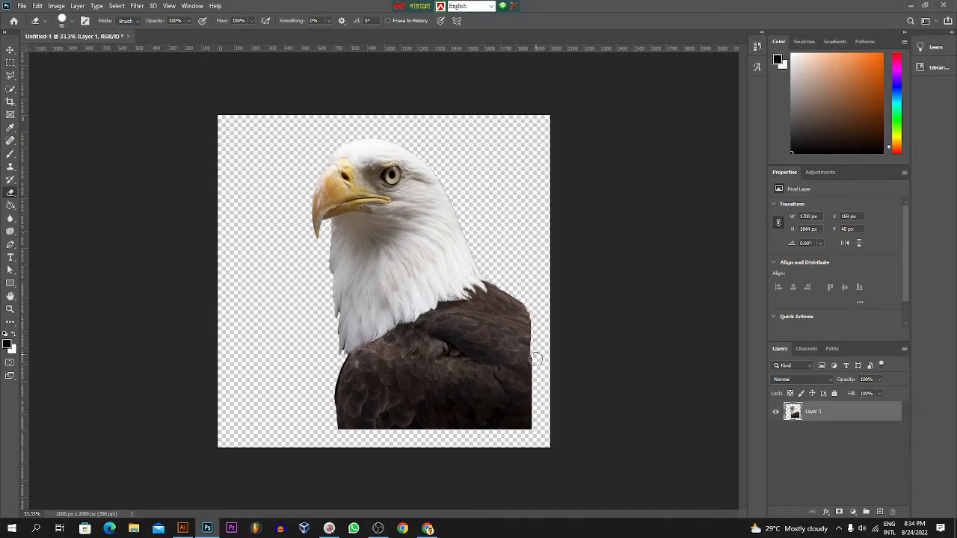
Erase the sharp lower corners and straight right edge of the eagle's body with the Eraser tool to round them off.
mouse_move(536, 408)
left_mouse_down()
mouse_move(534, 431)
mouse_move(537, 414)
mouse_move(523, 436)
left_mouse_up()
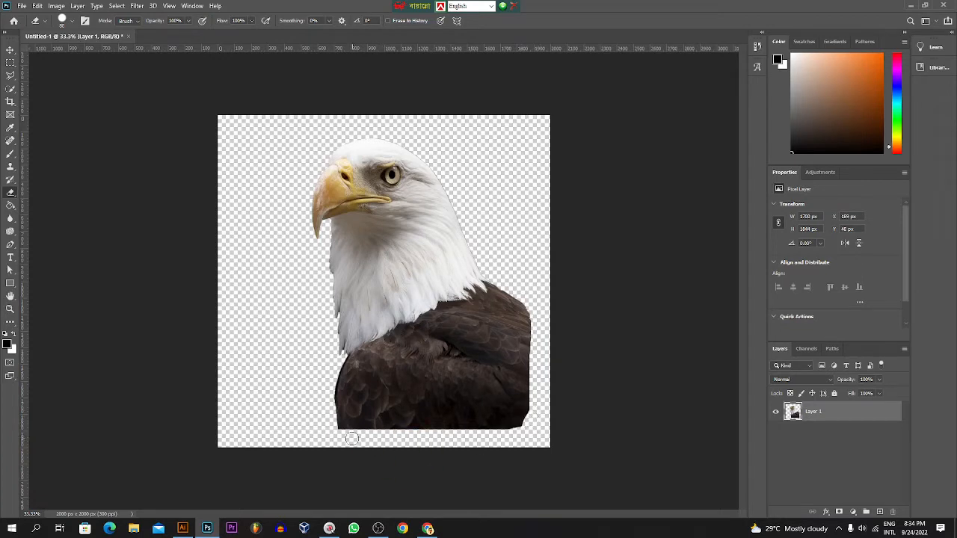
left_click_drag(333, 429, 343, 433)
left_click_drag(510, 437, 534, 414)
Open the Filter Gallery on the eagle layer with the Sketch filter Stamp, previewing the whole eagle at 50%.
left_click(139, 6)
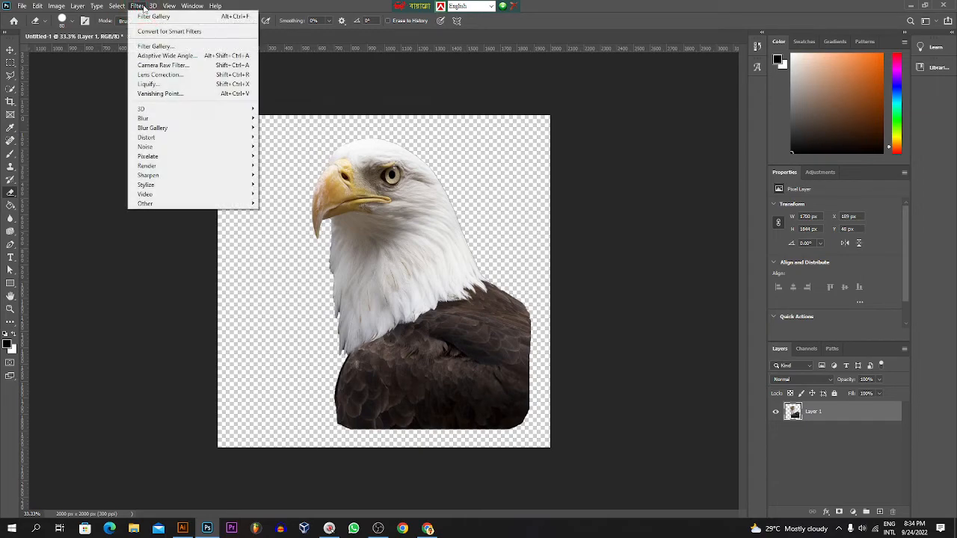
left_click(164, 49)
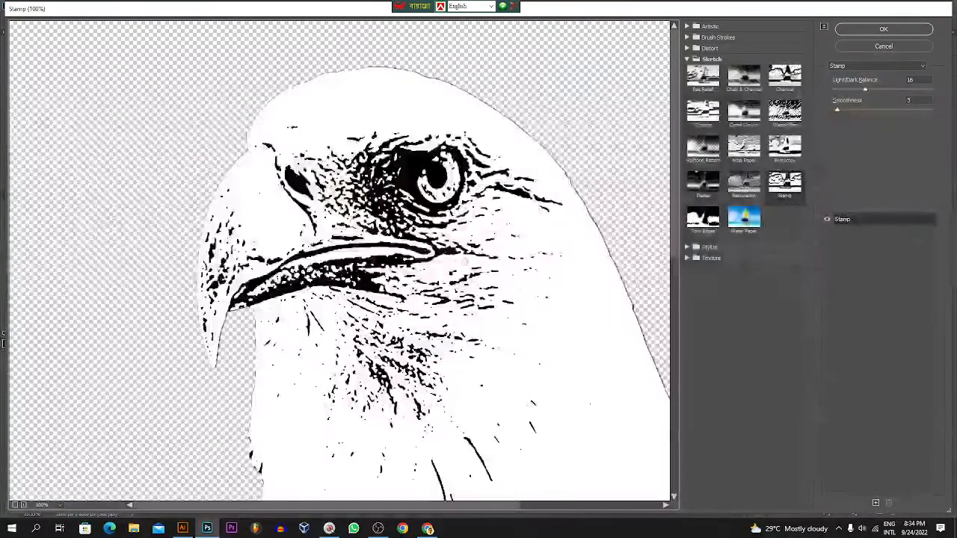
scroll(467, 261, "down", 3)
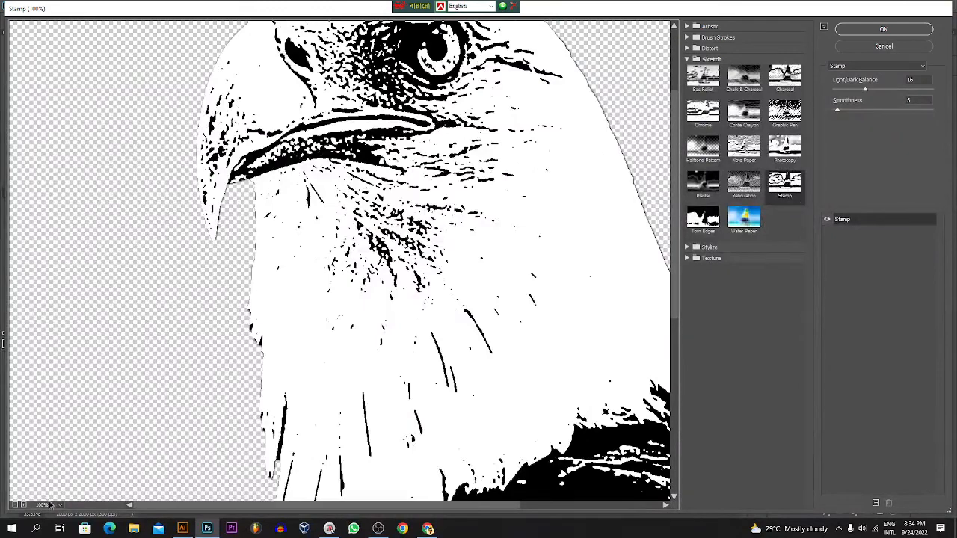
left_click(15, 505)
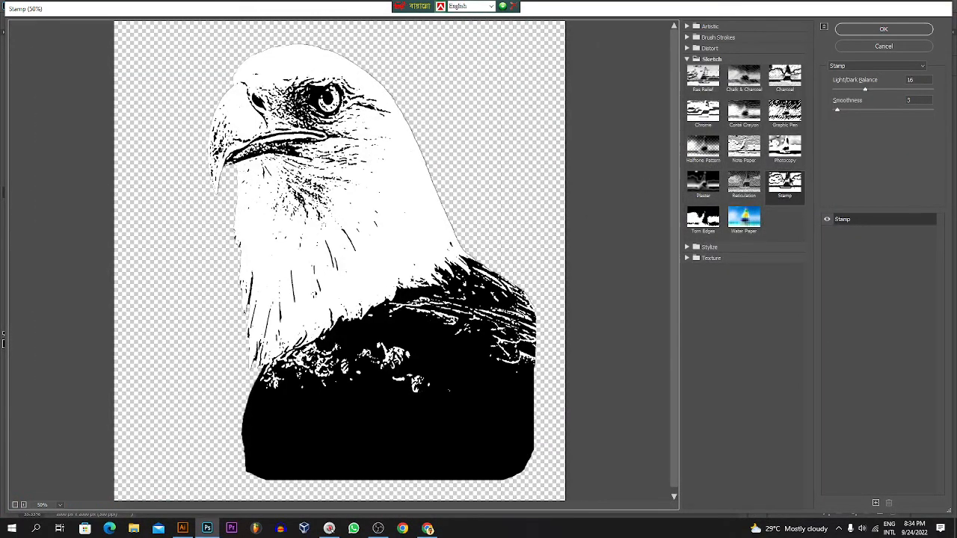
left_click(688, 58)
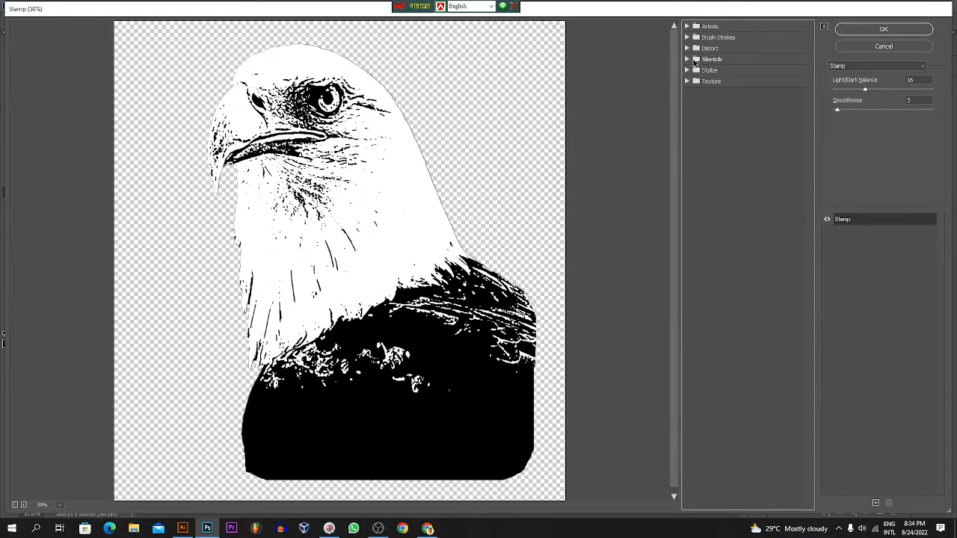
left_click(694, 62)
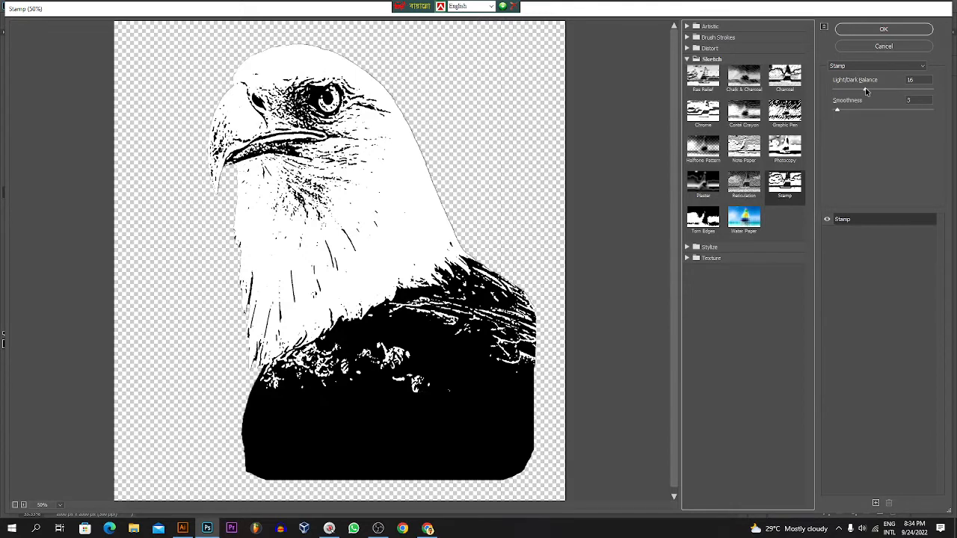
Set the Stamp filter's Light/Dark Balance to 5 and Smoothness to 1, and apply it to the eagle.
left_click_drag(864, 88, 829, 113)
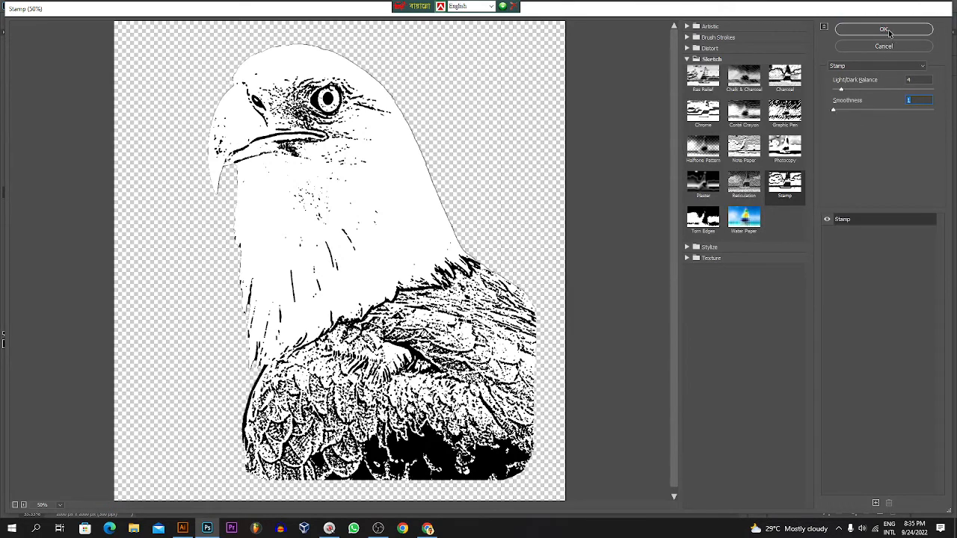
left_click(844, 90)
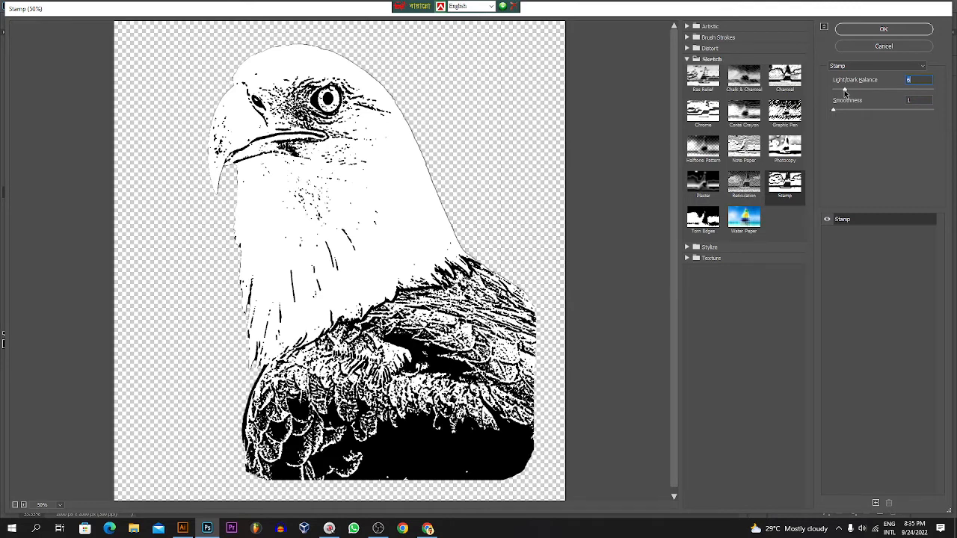
left_click_drag(845, 90, 842, 90)
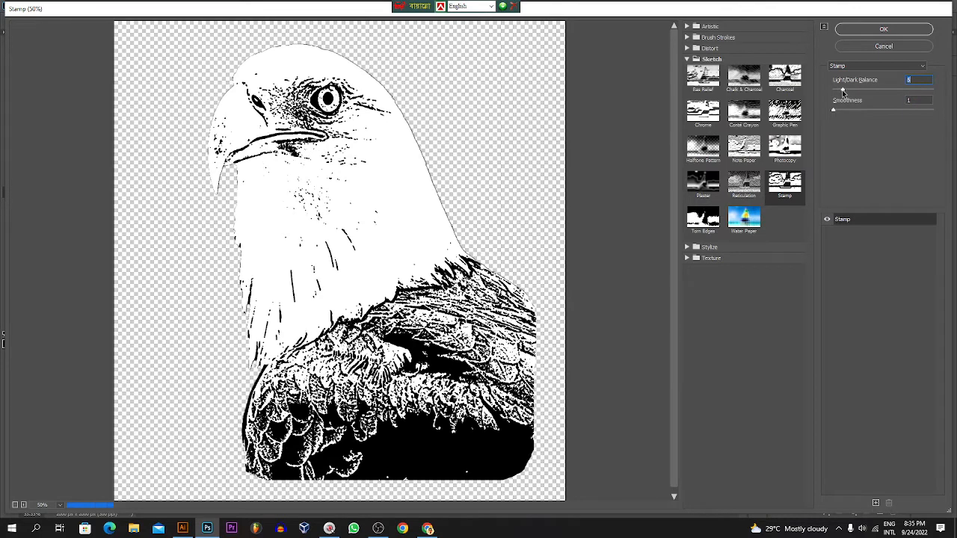
left_click(882, 30)
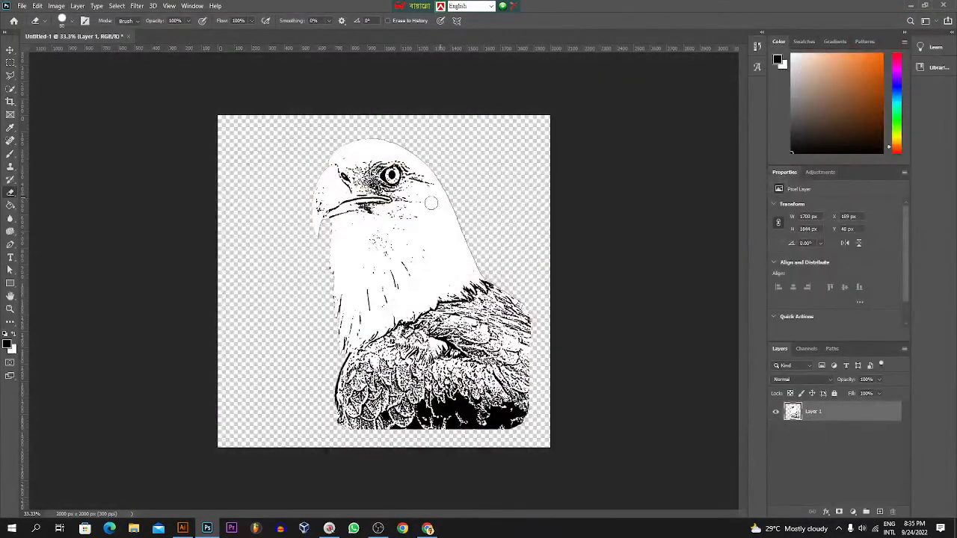
Add a 6 px outside Stroke layer style at 100% opacity to the eagle layer.
left_click(11, 49)
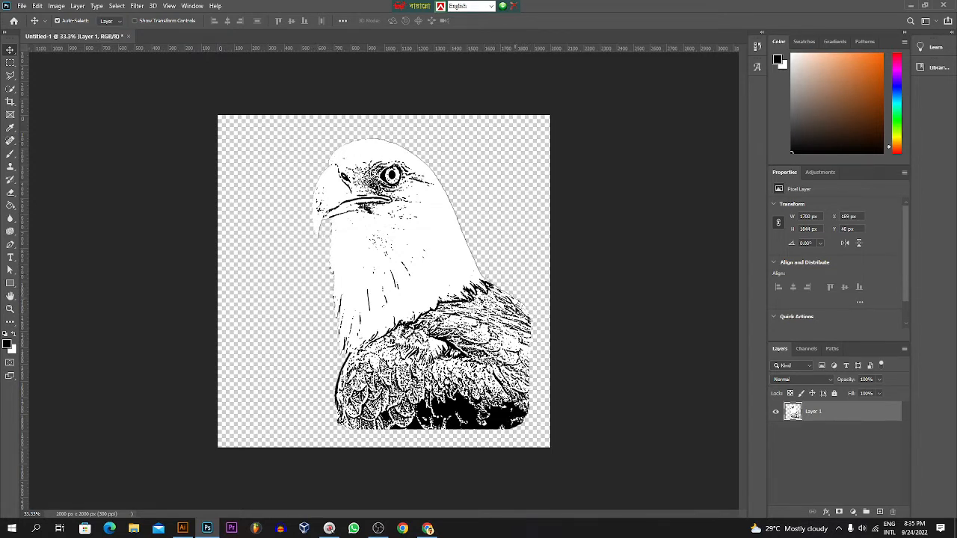
right_click(840, 413)
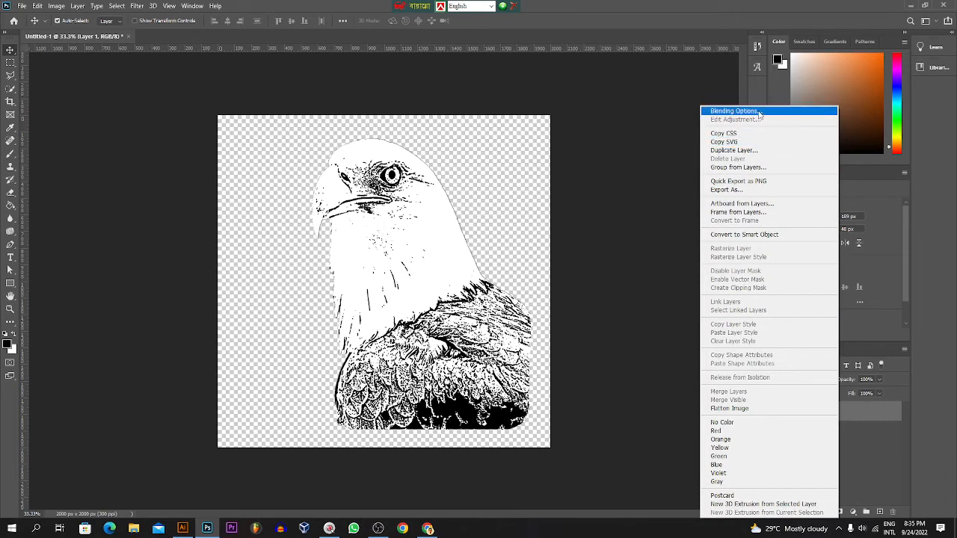
left_click(758, 111)
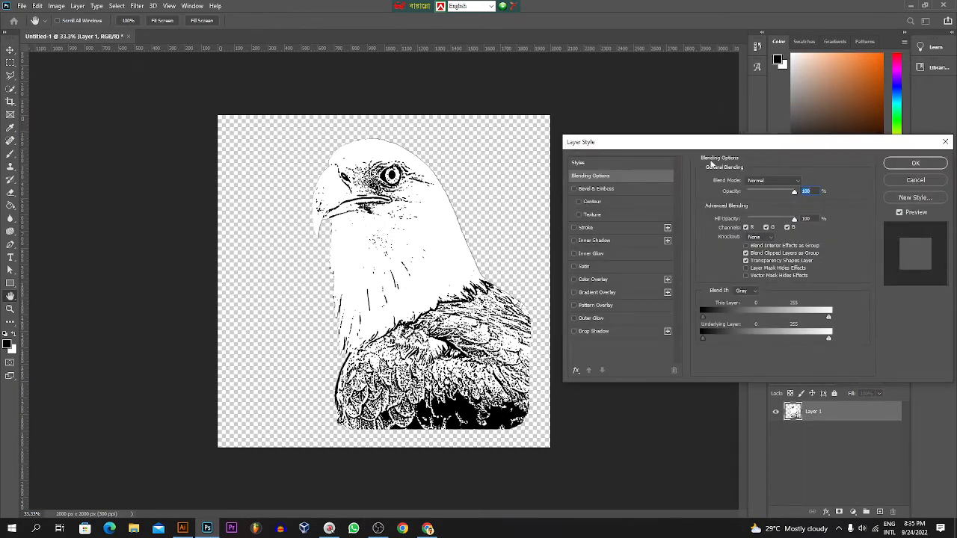
left_click(608, 225)
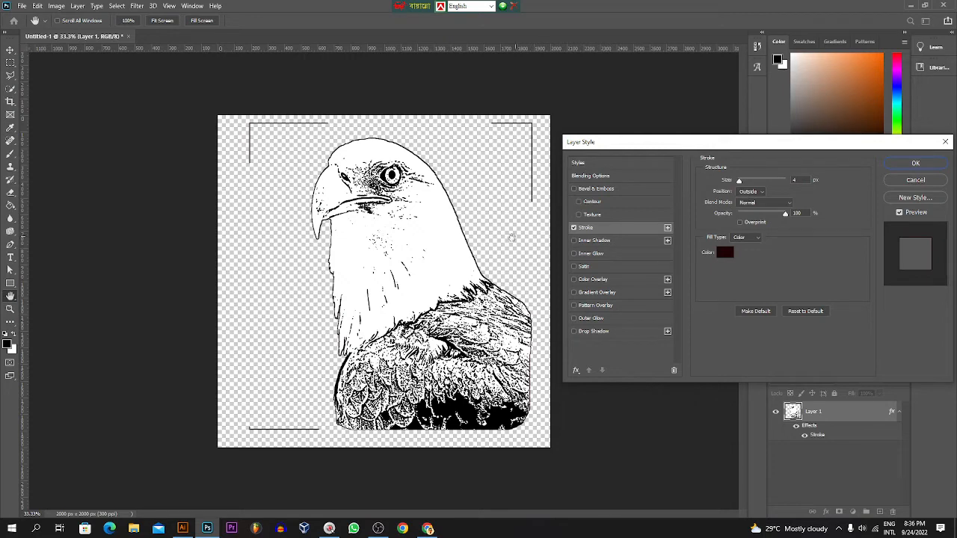
left_click_drag(738, 180, 741, 182)
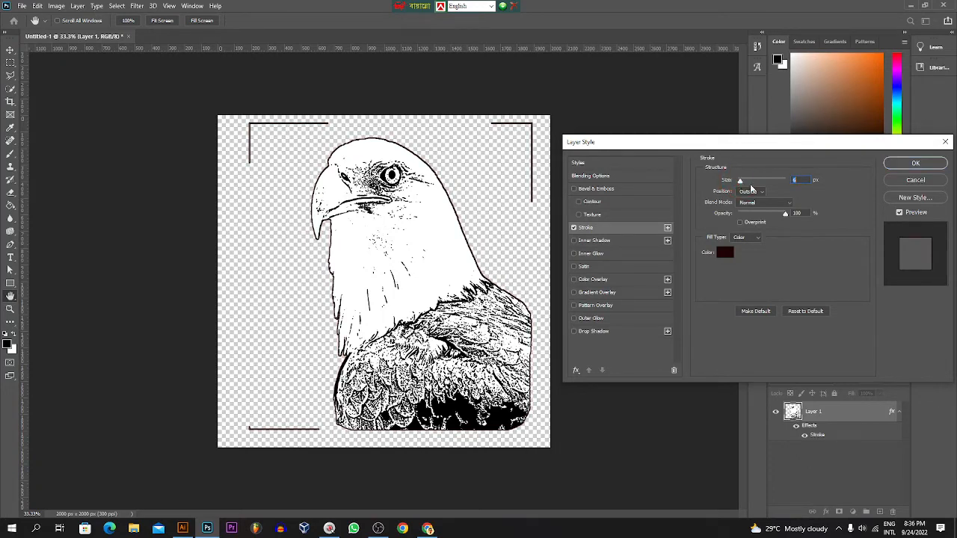
left_click(913, 163)
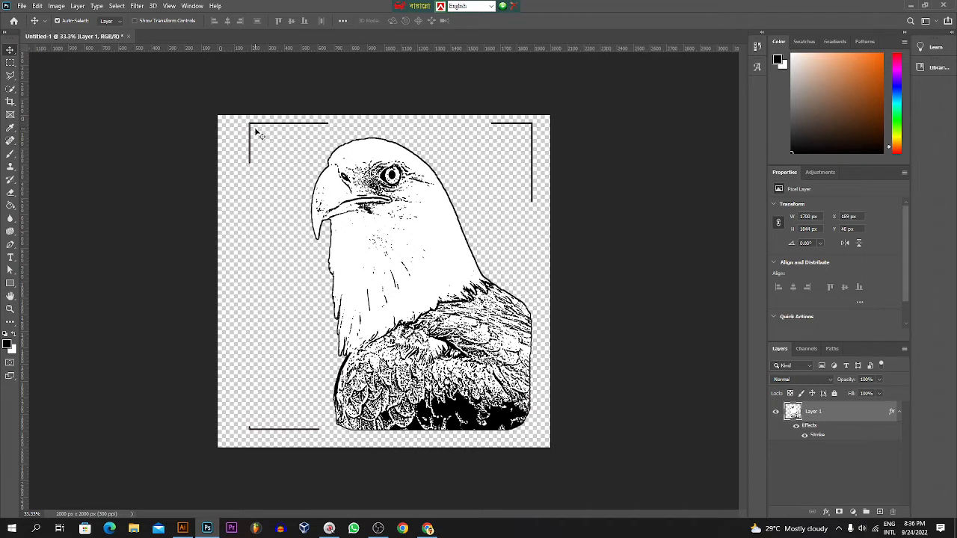
Erase the leftover border lines above, beside and below the eagle with the Eraser tool, and return to the Move tool.
left_click(10, 192)
mouse_move(249, 169)
left_mouse_down()
mouse_move(255, 125)
mouse_move(329, 122)
left_mouse_up()
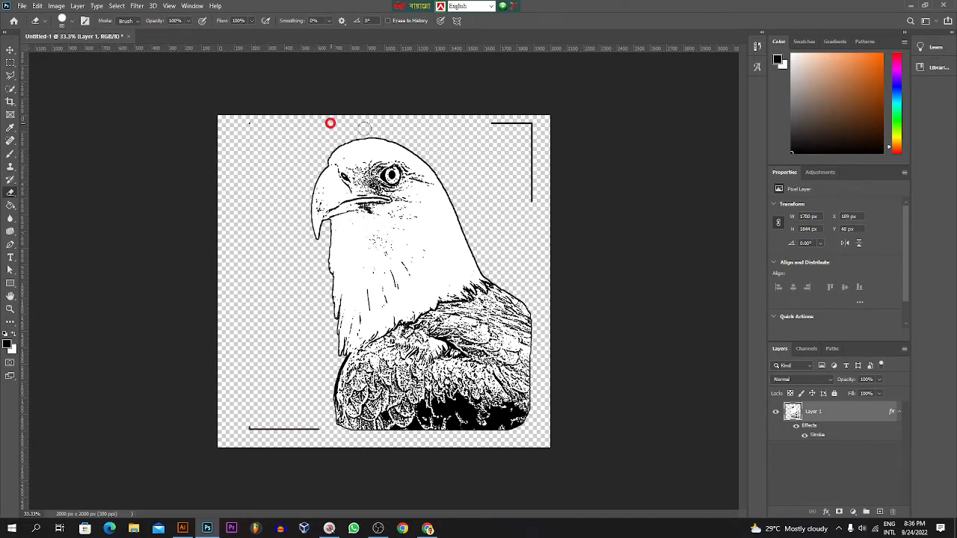
mouse_move(488, 124)
left_mouse_down()
mouse_move(527, 119)
mouse_move(533, 202)
left_mouse_up()
left_click_drag(320, 430, 250, 429)
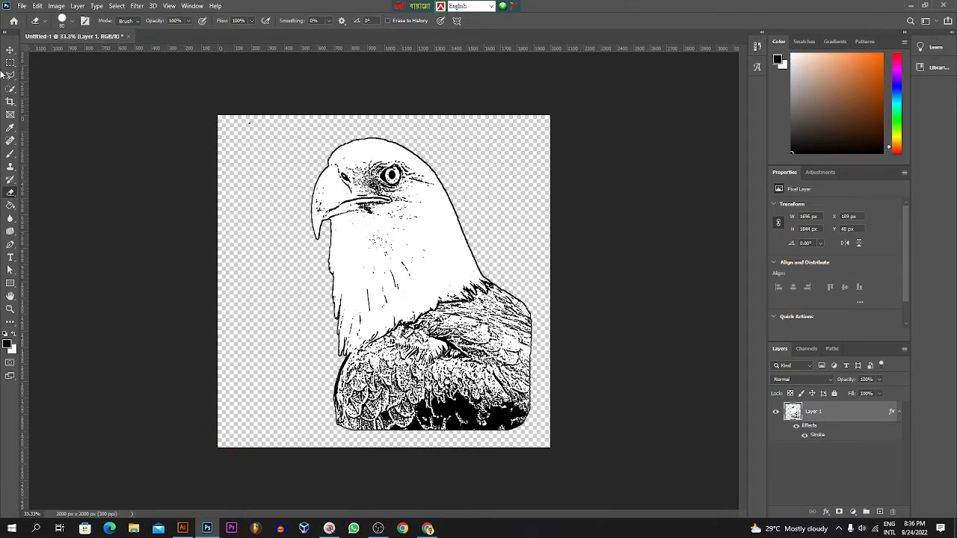
left_click(10, 49)
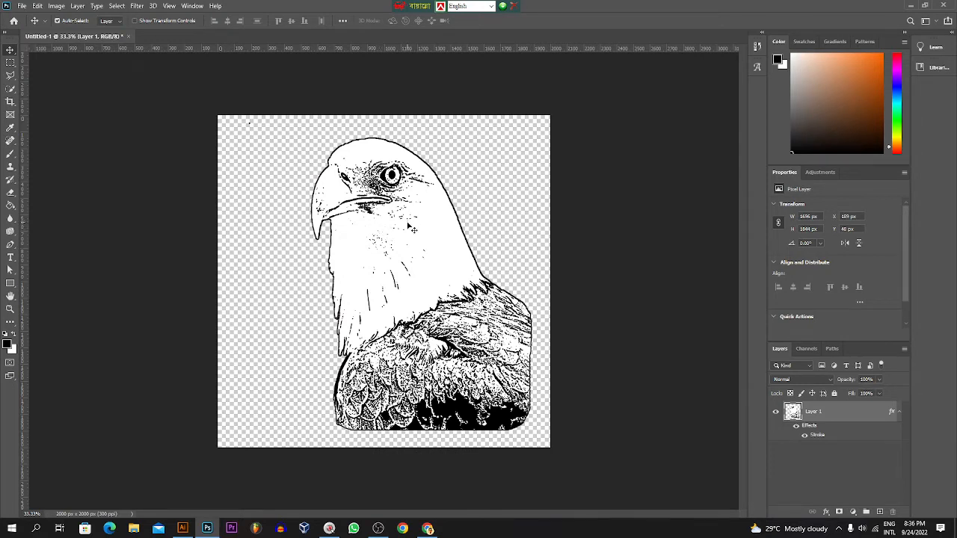
Switch to Illustrator and create a new portrait A4 document of 595.276 × 841.89 px.
left_click(183, 528)
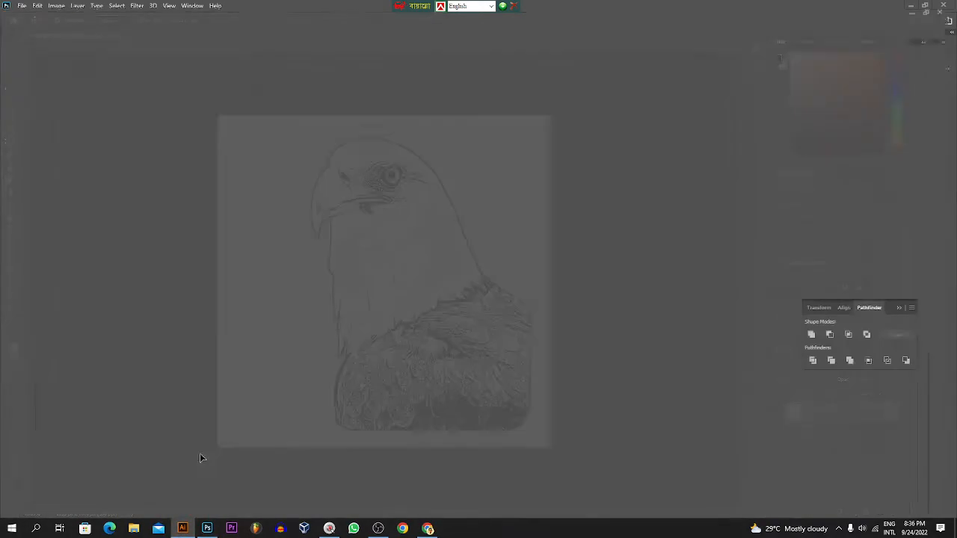
left_click(47, 8)
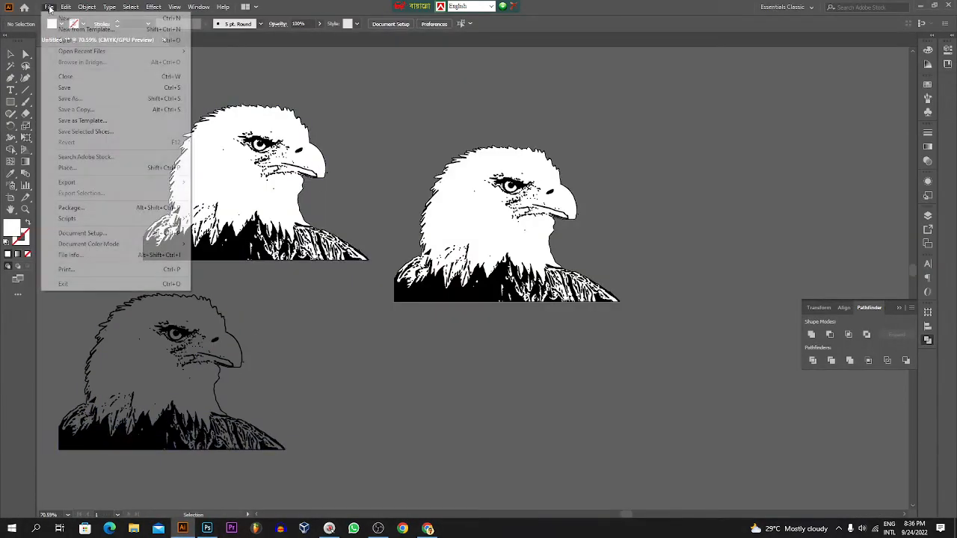
left_click(63, 18)
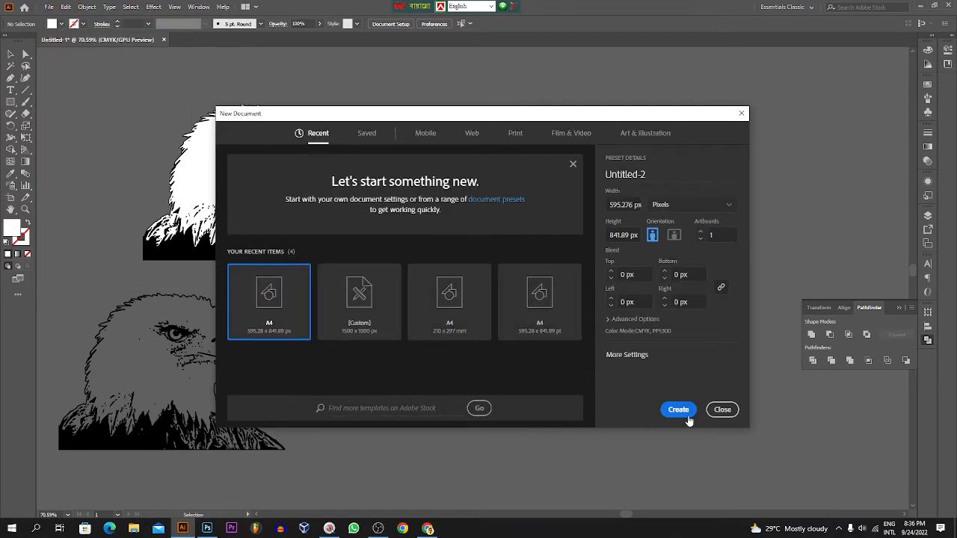
left_click(684, 413)
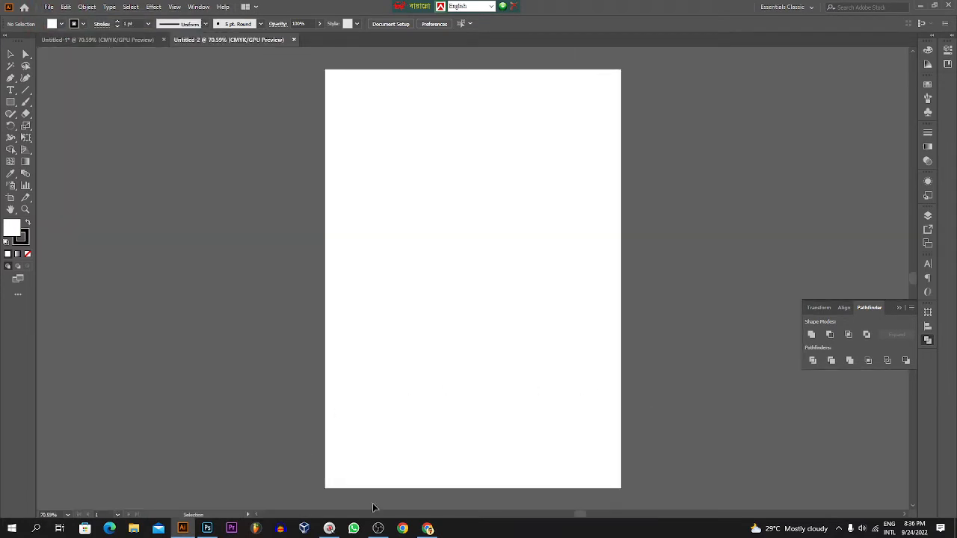
Bring the stamped eagle over from Photoshop into the new Illustrator document and place it beside the artboard.
left_click(427, 528)
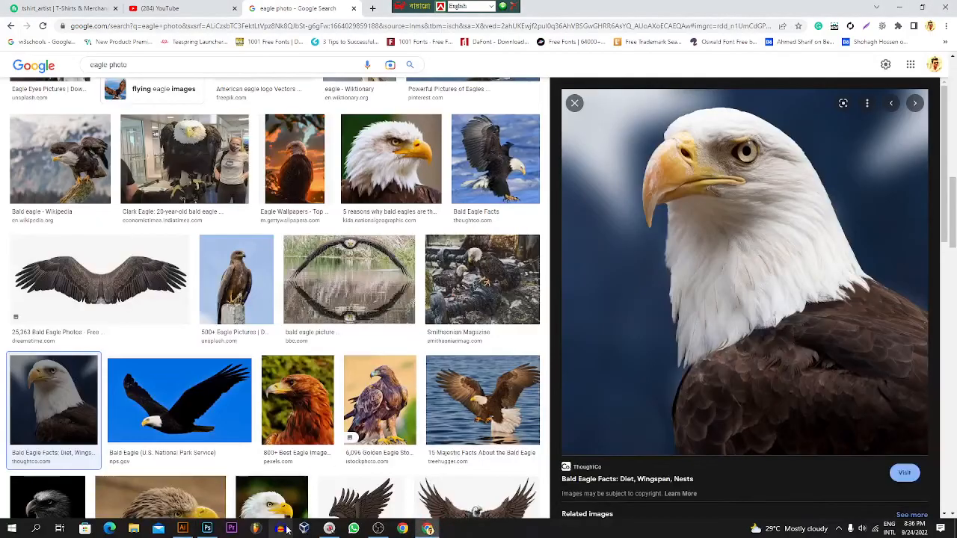
left_click(207, 529)
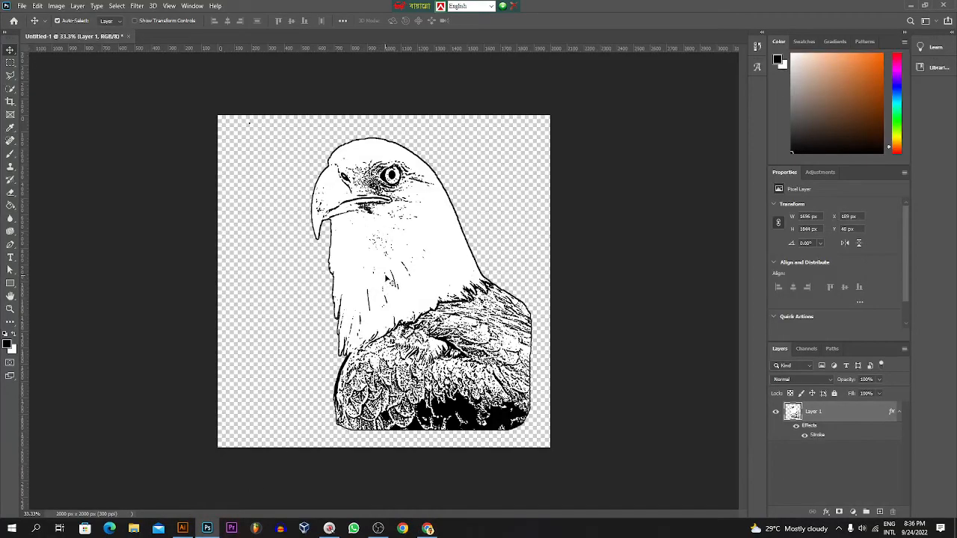
left_click_drag(386, 278, 193, 516)
left_click(183, 529)
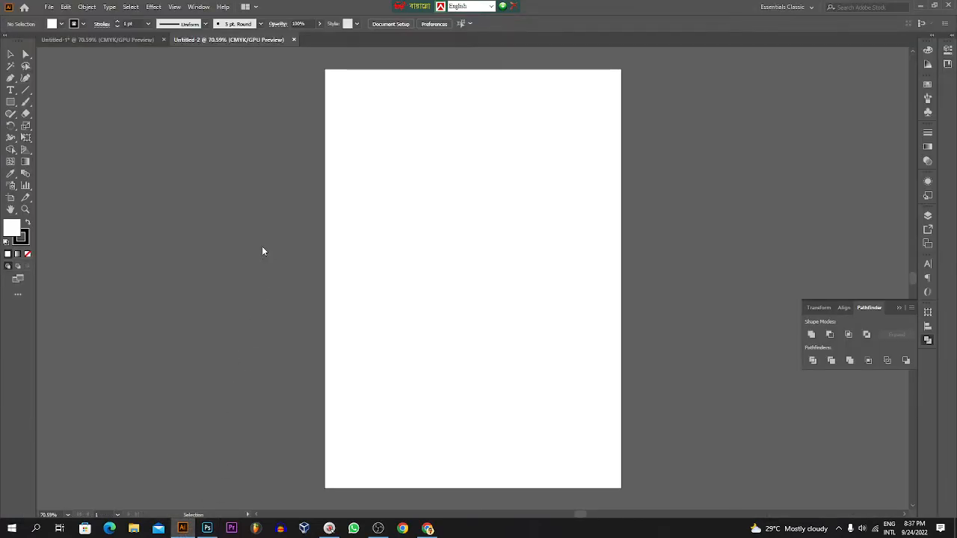
key("ctrl+v")
left_click_drag(263, 252, 210, 243)
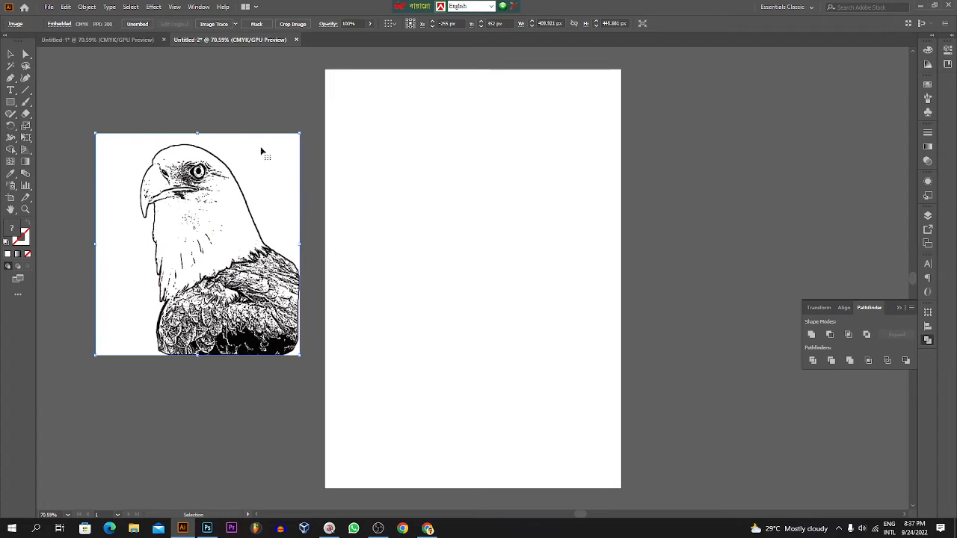
Trace the eagle image with the Sketched Art preset, continuing despite its large size, and expand the tracing into paths.
left_click(235, 23)
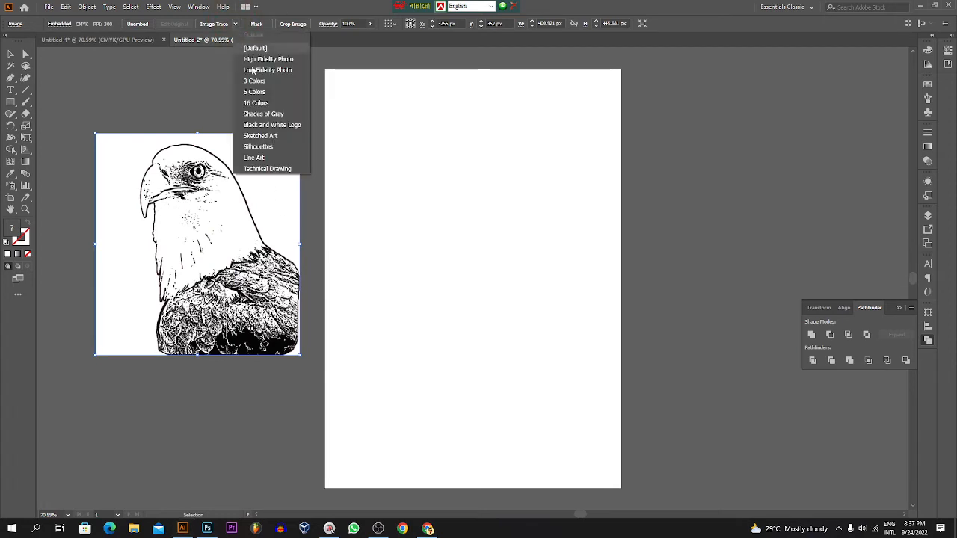
left_click(270, 139)
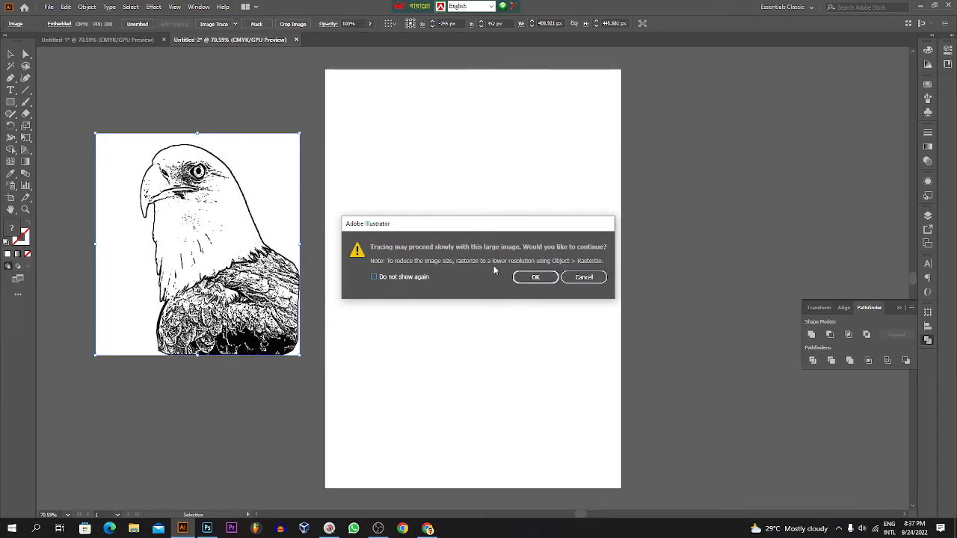
left_click(538, 278)
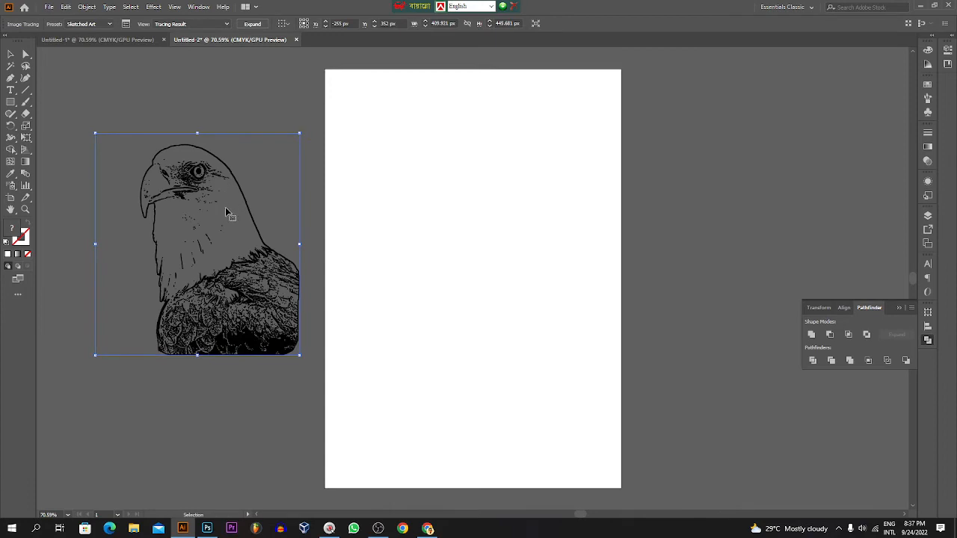
left_click(252, 23)
Move the expanded eagle artwork onto the artboard and deselect it.
left_click(221, 136)
left_click(199, 173)
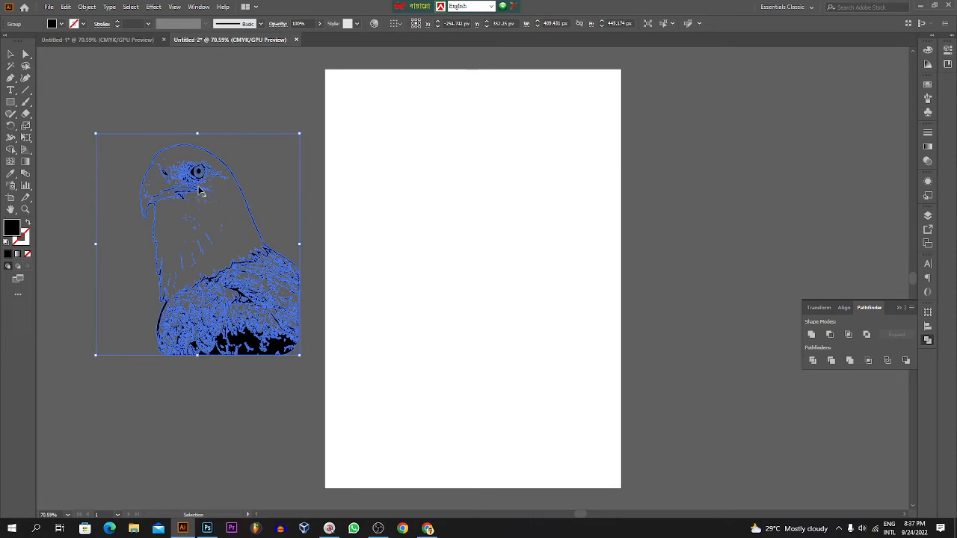
left_click_drag(200, 189, 465, 187)
left_click(348, 156)
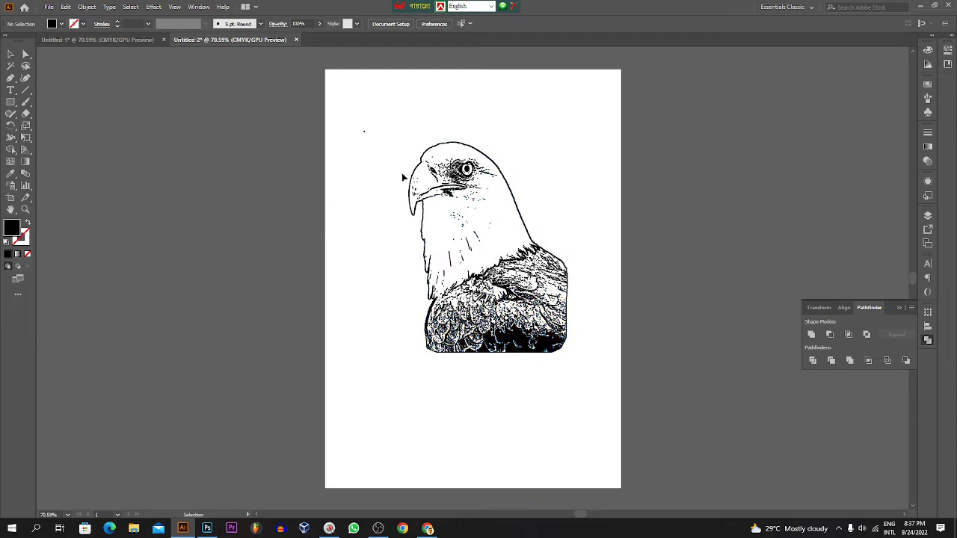
Shift the traced eagle slightly down on the artboard and enter its group in isolation mode.
left_click(425, 162)
left_click(396, 113)
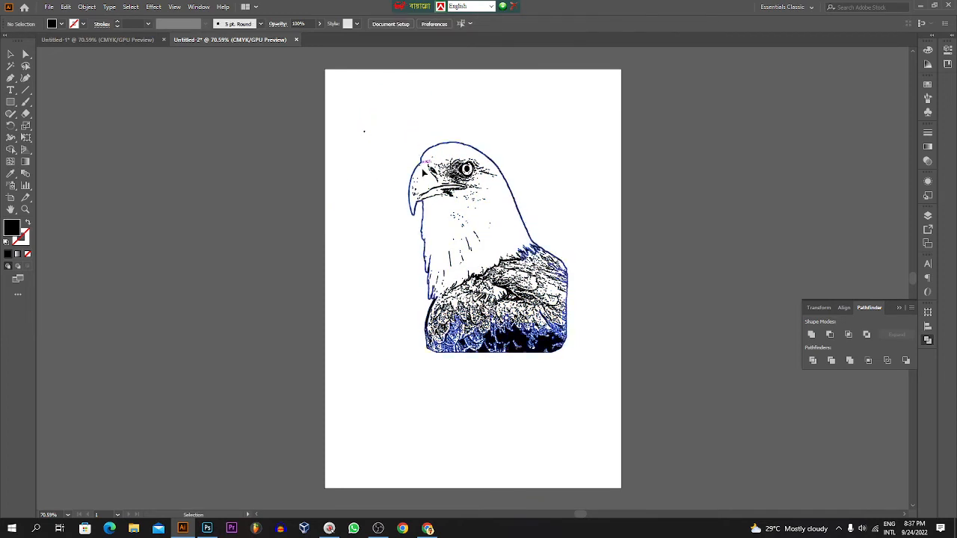
left_click_drag(450, 171, 453, 189)
double_click(454, 188)
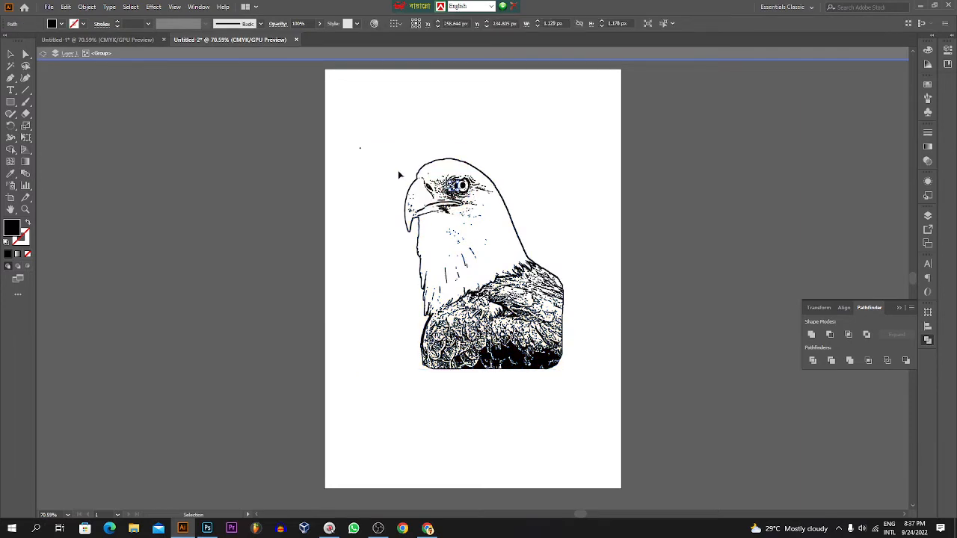
Delete the stray speck near the eagle's head from the traced group and exit isolation mode.
left_click(362, 148)
left_click_drag(380, 179, 382, 175)
key("Delete")
left_click(391, 159)
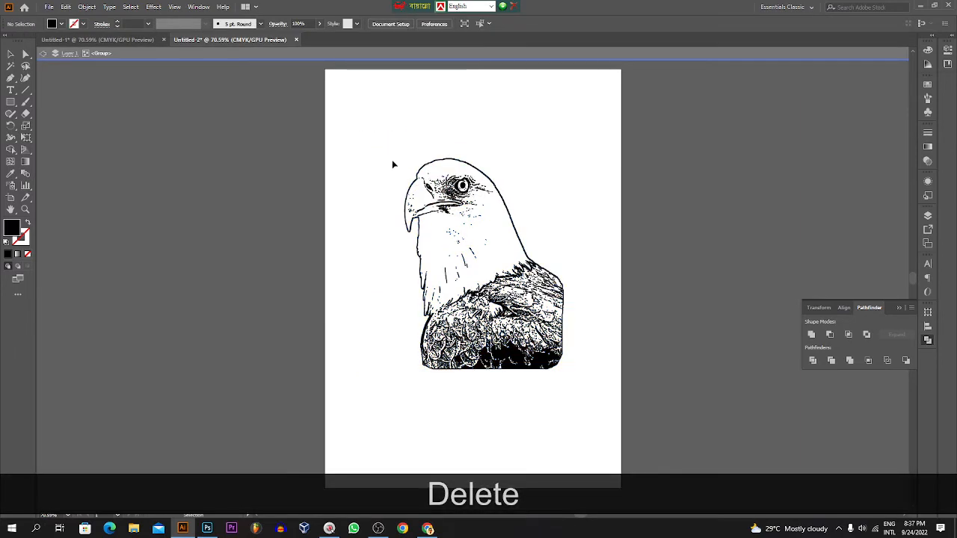
double_click(391, 159)
Move the whole traced eagle off the artboard onto the empty canvas beside it.
left_click(438, 160)
left_click_drag(466, 188, 219, 184)
left_click(384, 130)
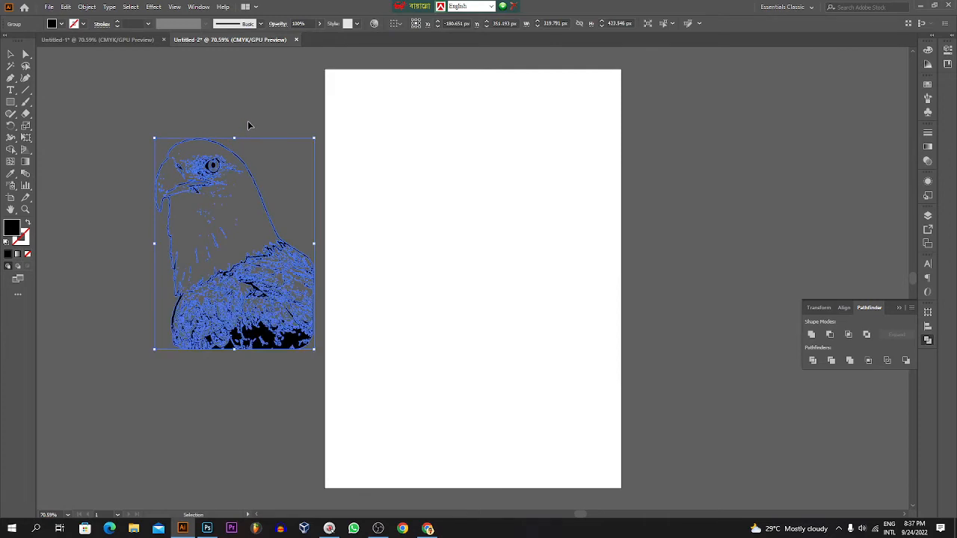
Copy the eagle line art and merge the original into one solid silhouette with the Pathfinder Unite operation.
left_click_drag(249, 124, 217, 158)
key("ctrl+c")
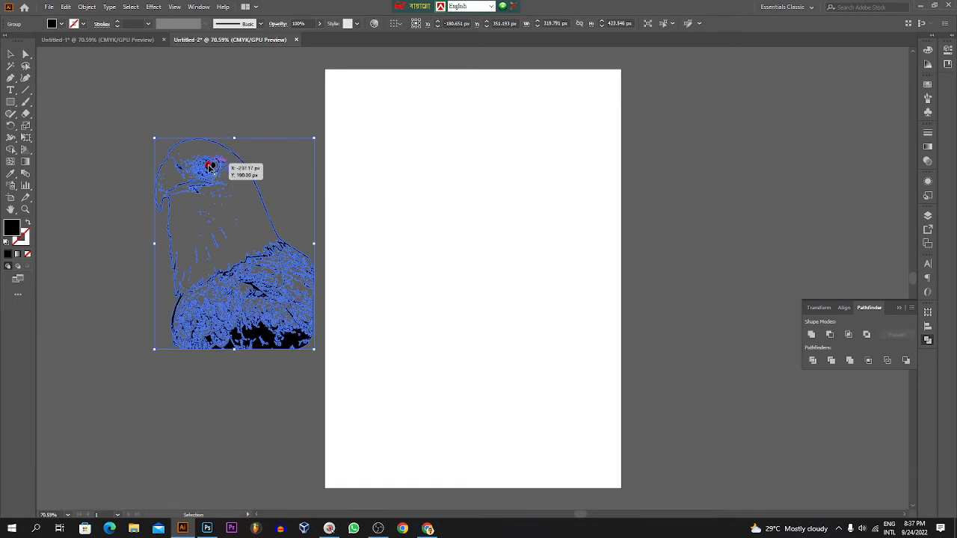
left_click(867, 309)
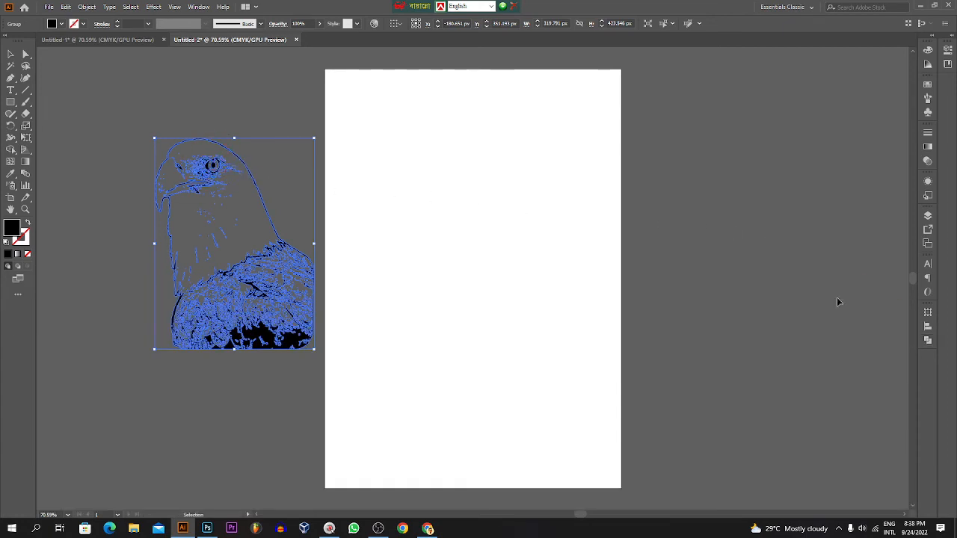
left_click(198, 8)
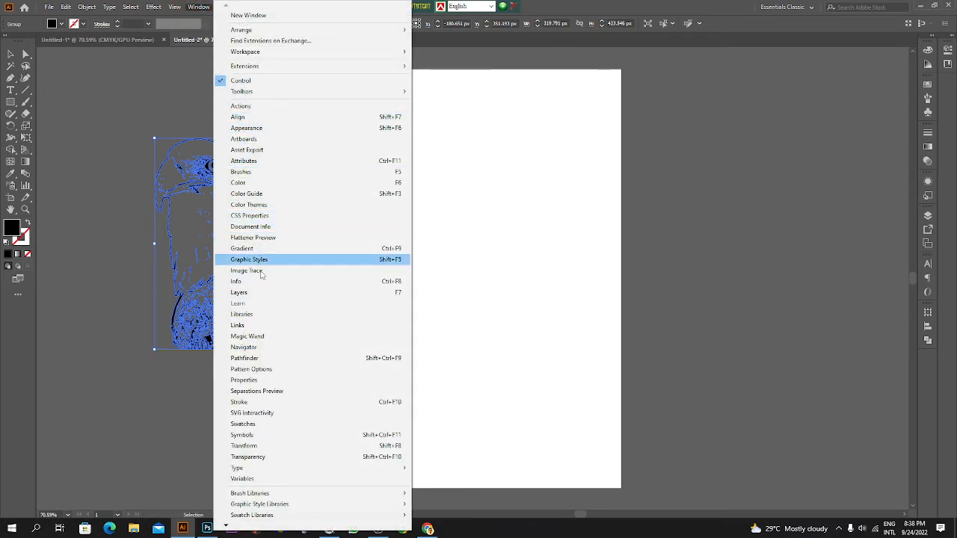
left_click(254, 359)
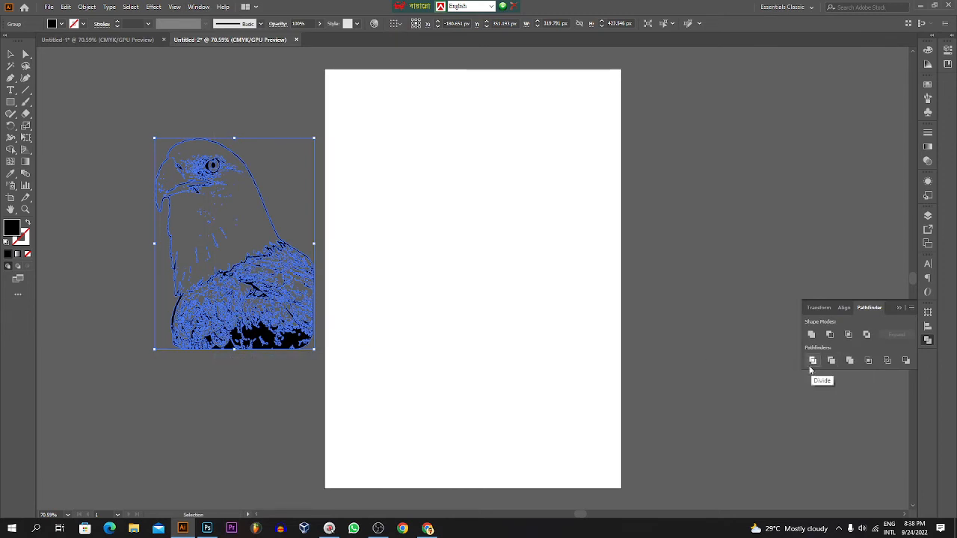
left_click(849, 362)
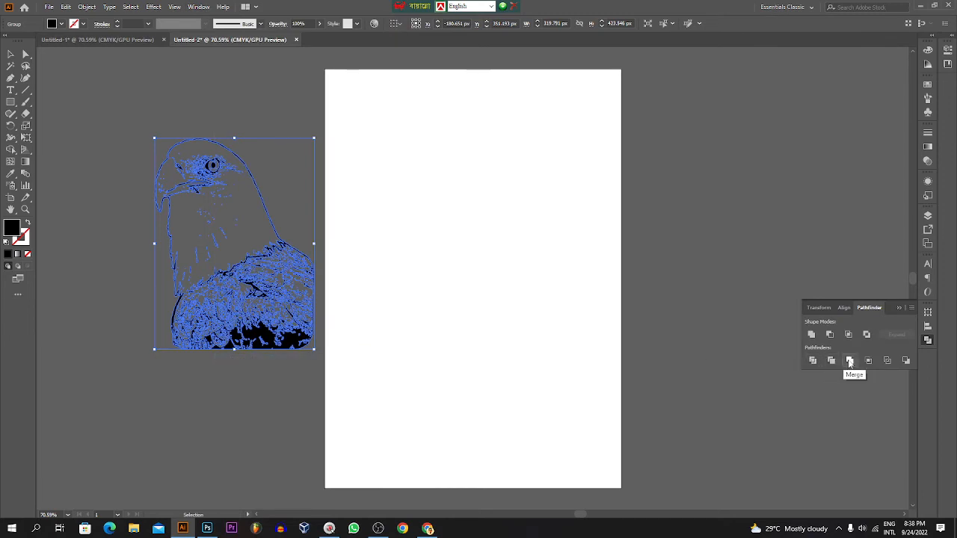
left_click(849, 362)
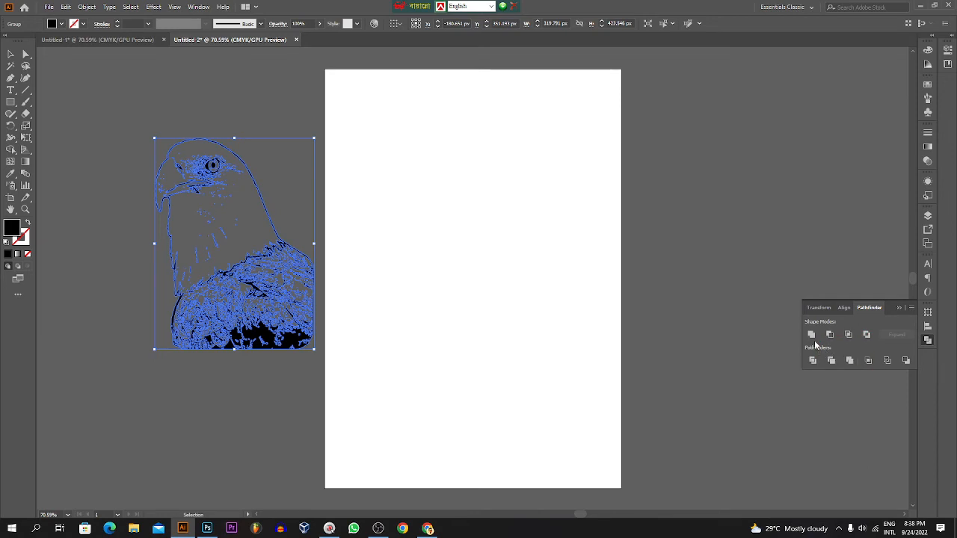
left_click(812, 334)
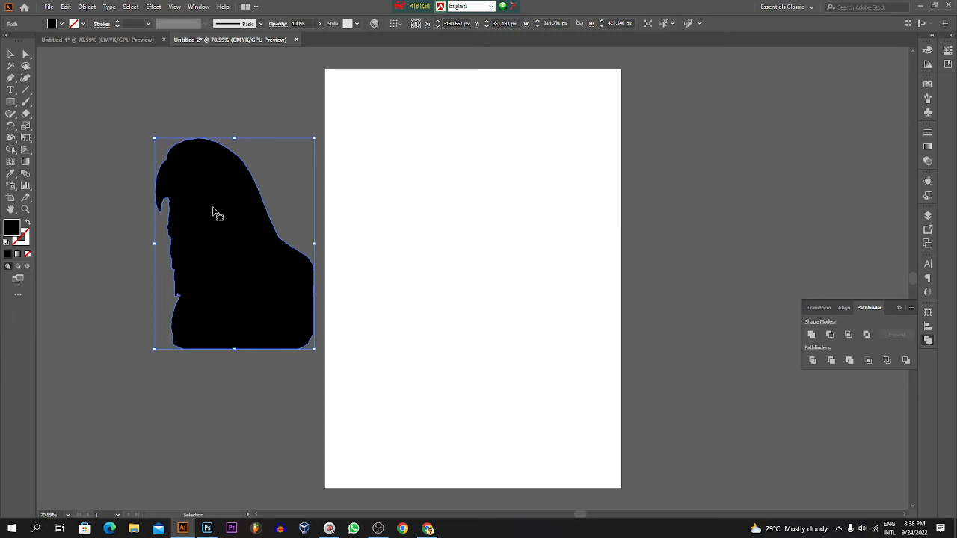
Fill the eagle silhouette with white, paste the copied line art in front of it in place, and deselect.
left_click(52, 23)
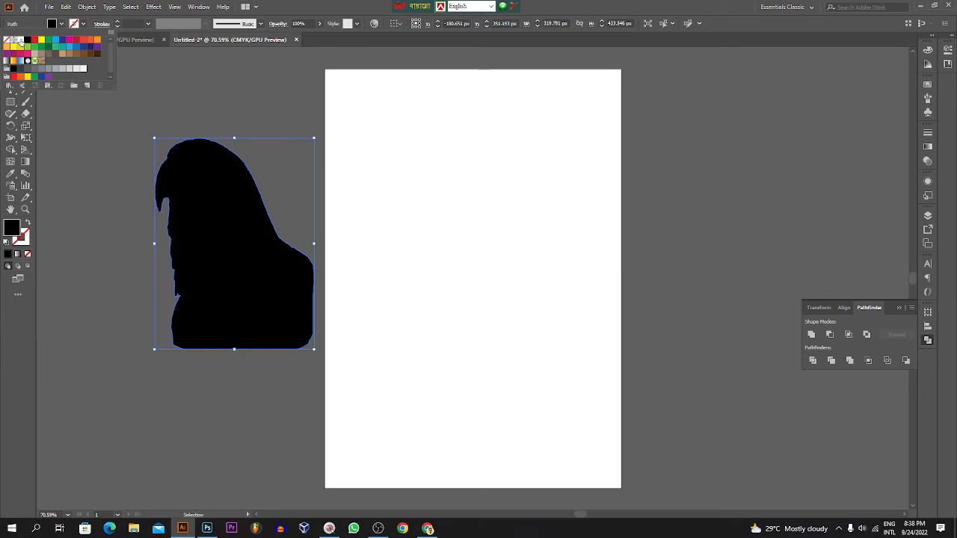
left_click(18, 41)
left_click(102, 123)
left_click(102, 123)
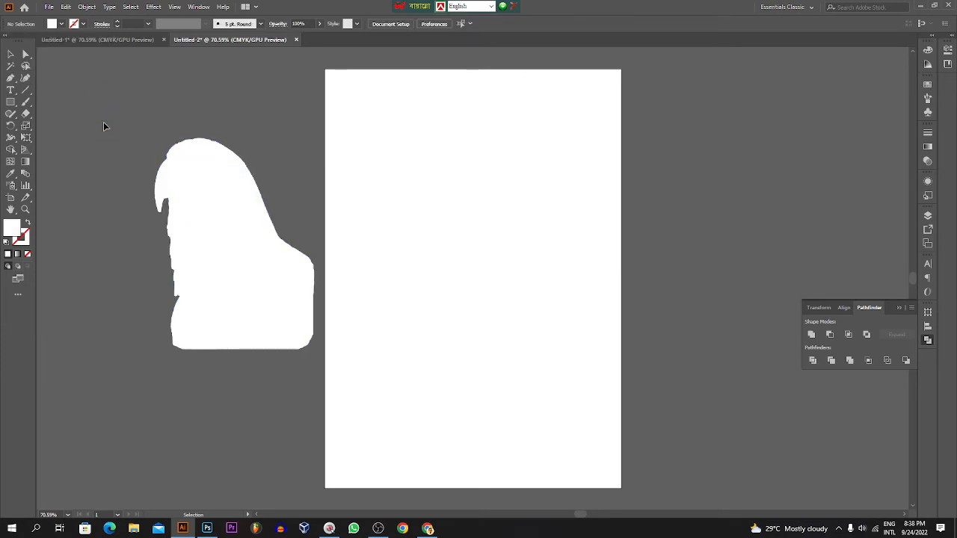
key("ctrl+f")
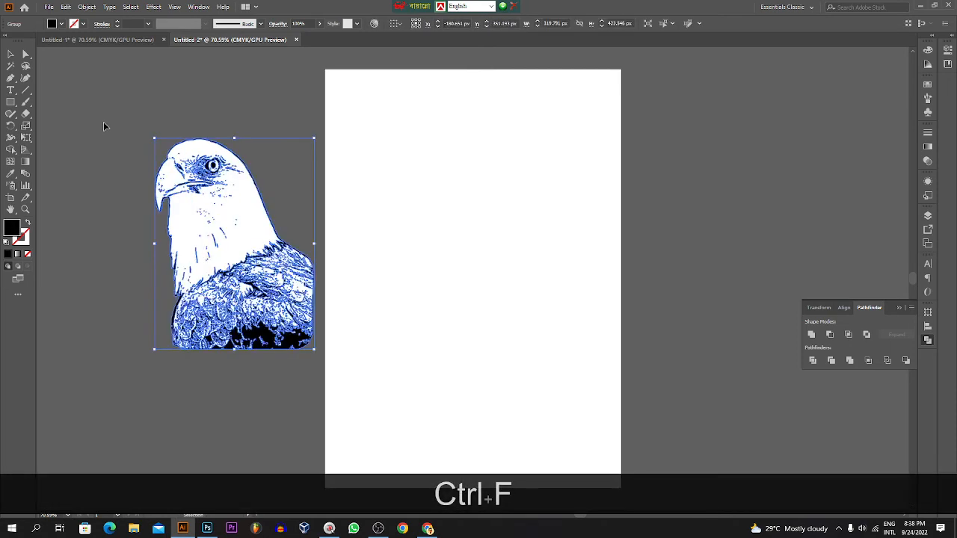
left_click(109, 132)
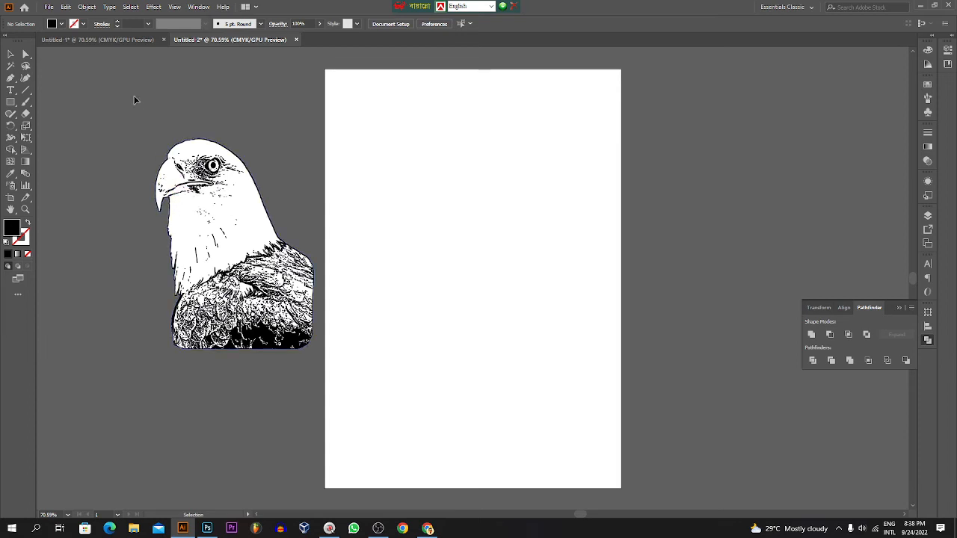
Try a CMYK Yellow fill on the white silhouette behind the eagle line art.
left_click(178, 201)
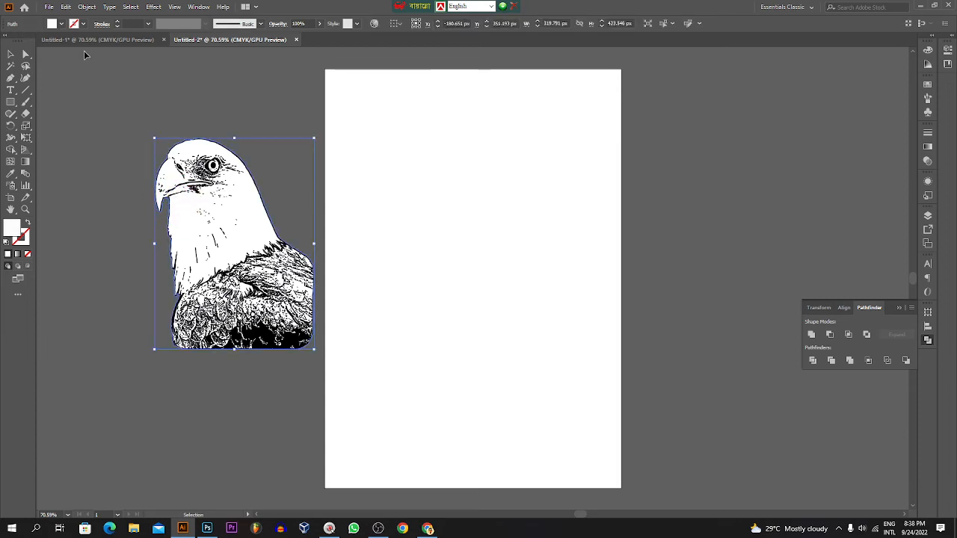
left_click(57, 24)
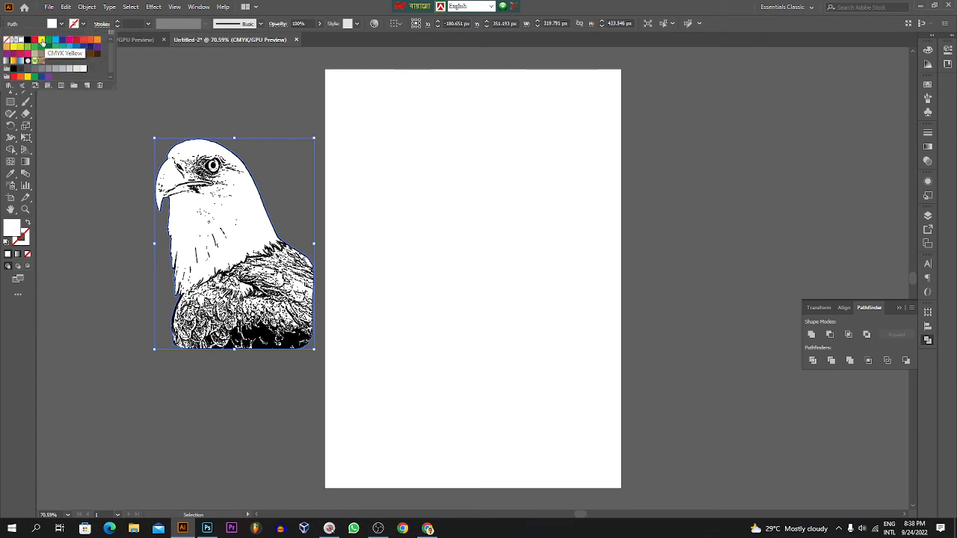
left_click(42, 41)
left_click(107, 137)
Fill the silhouette behind the eagle line art with cyan blue and deselect it.
left_click(54, 25)
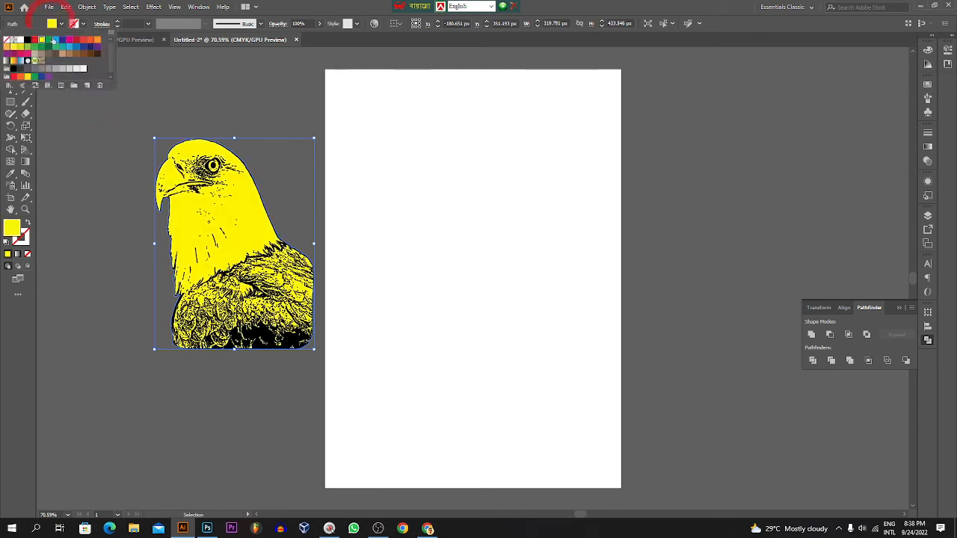
left_click(57, 43)
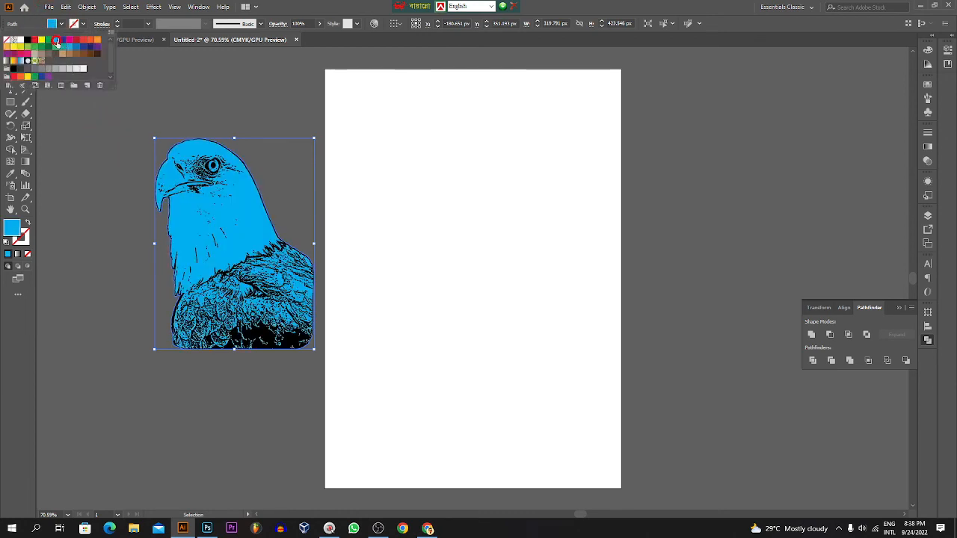
left_click(84, 115)
left_click(84, 117)
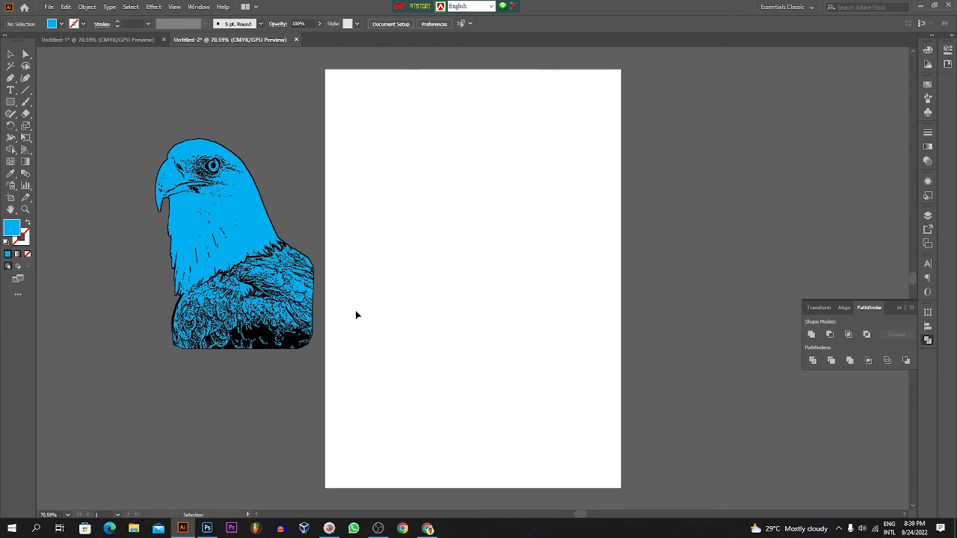
left_click(378, 529)
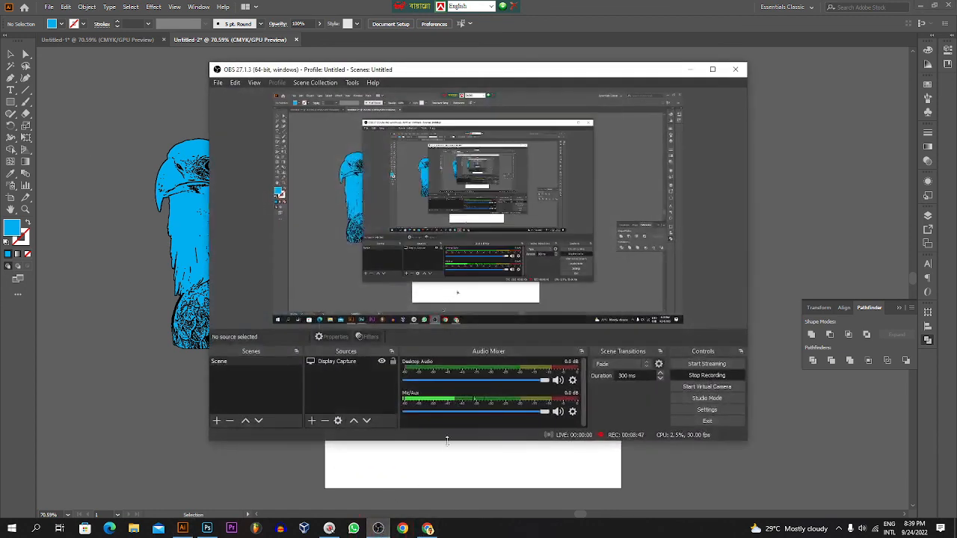